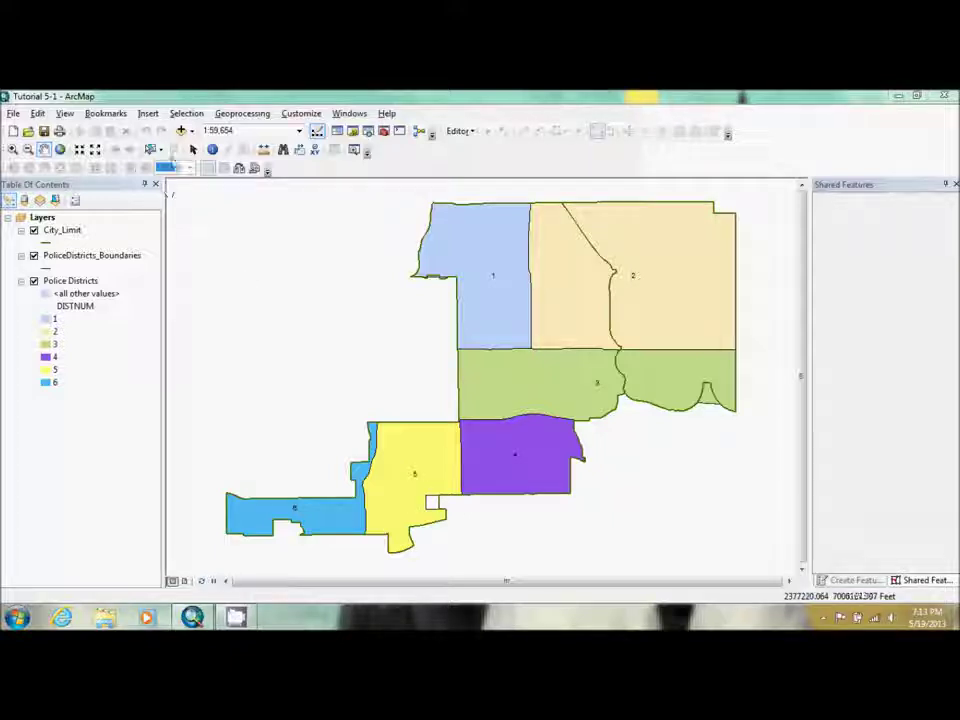
- Load the PD1 bookmark file into the map and zoom to the PD1 bookmark
left_click(115, 114)
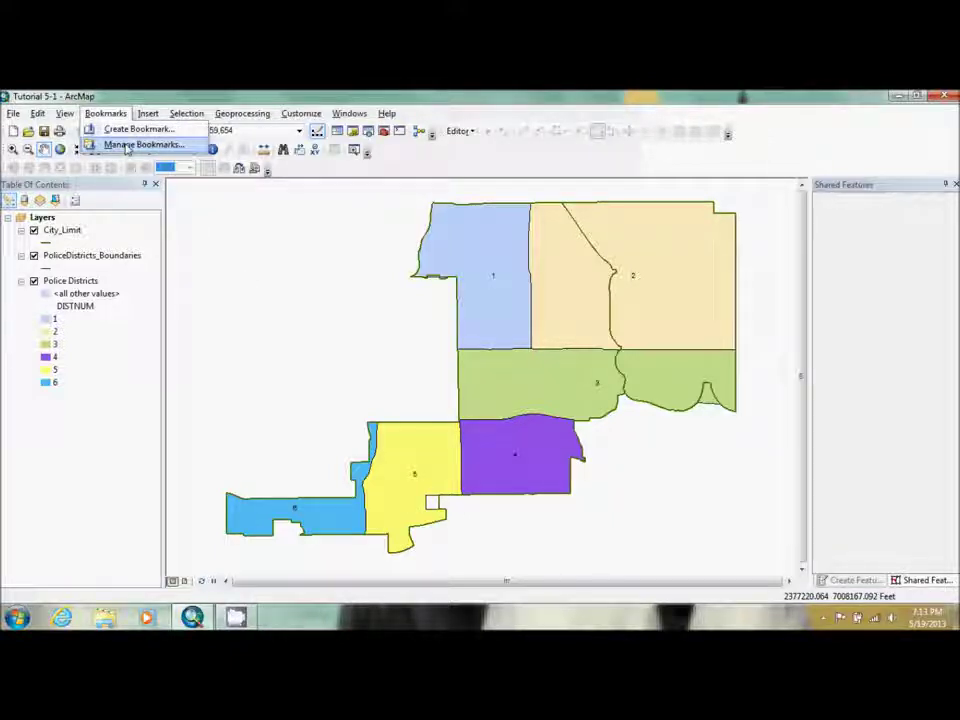
left_click(120, 144)
left_click(258, 289)
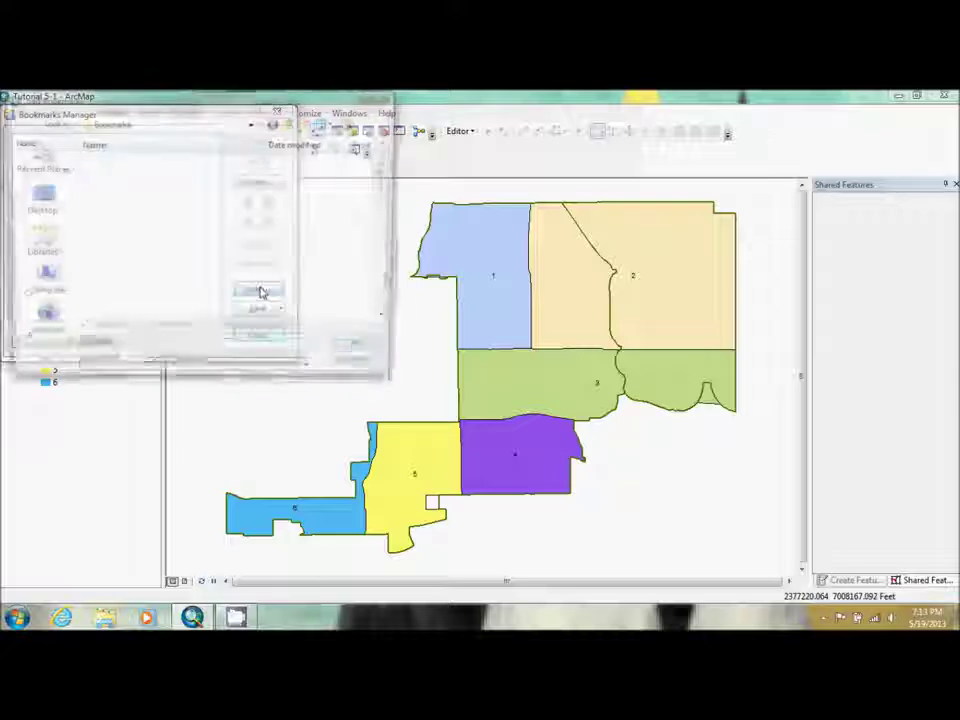
scroll(146, 192, "down", 4)
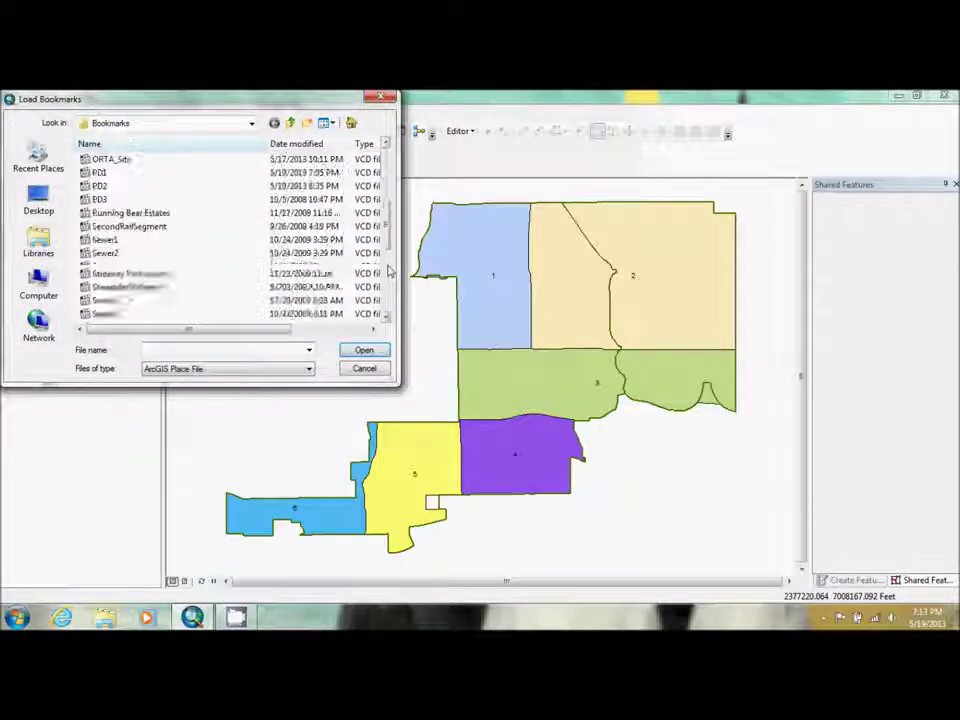
double_click(111, 175)
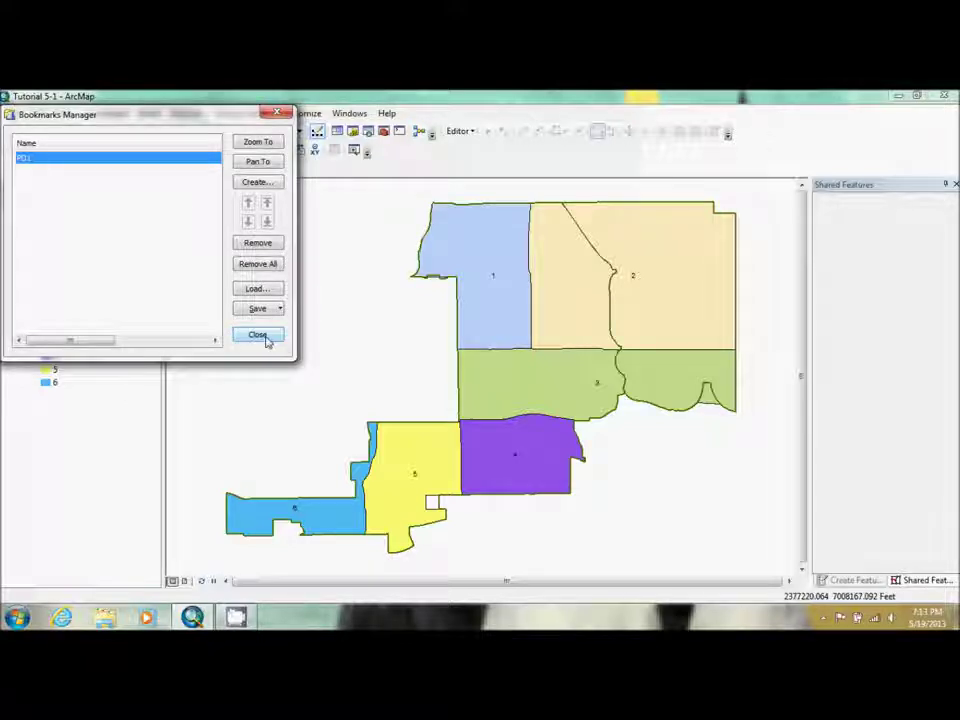
left_click(262, 335)
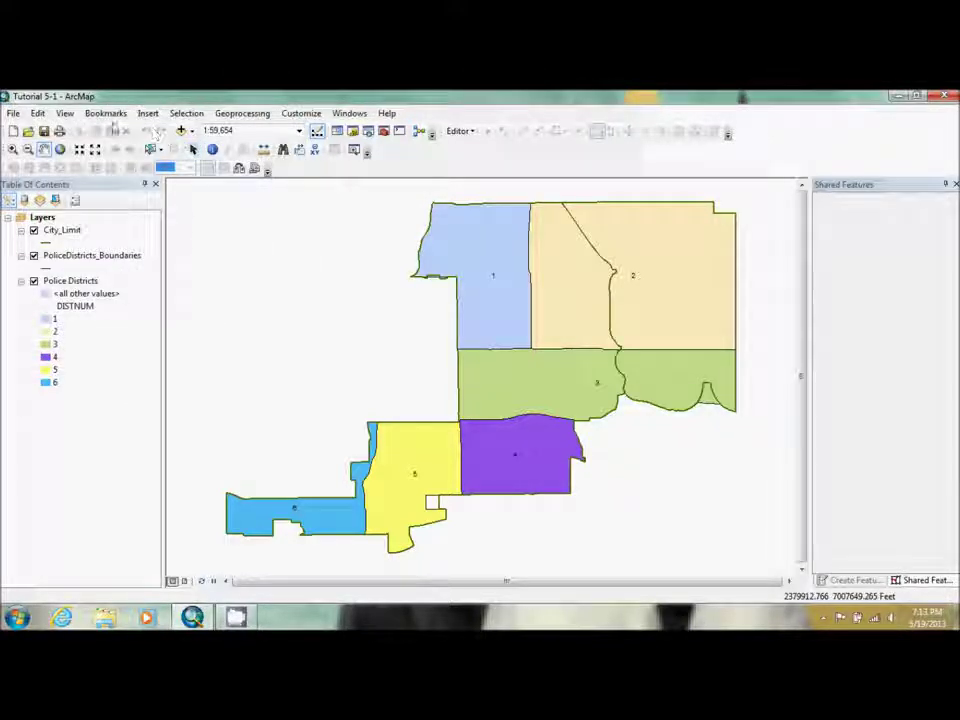
left_click(105, 113)
left_click(112, 162)
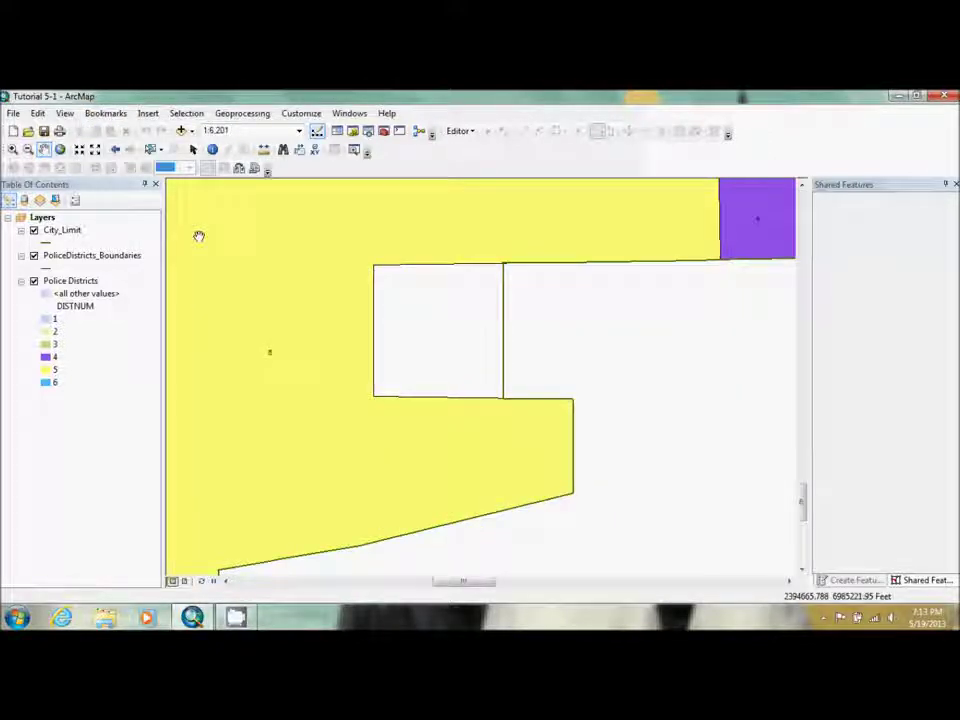
- Start an edit session and display the feature templates for the editable layers
left_click(462, 131)
left_click(475, 148)
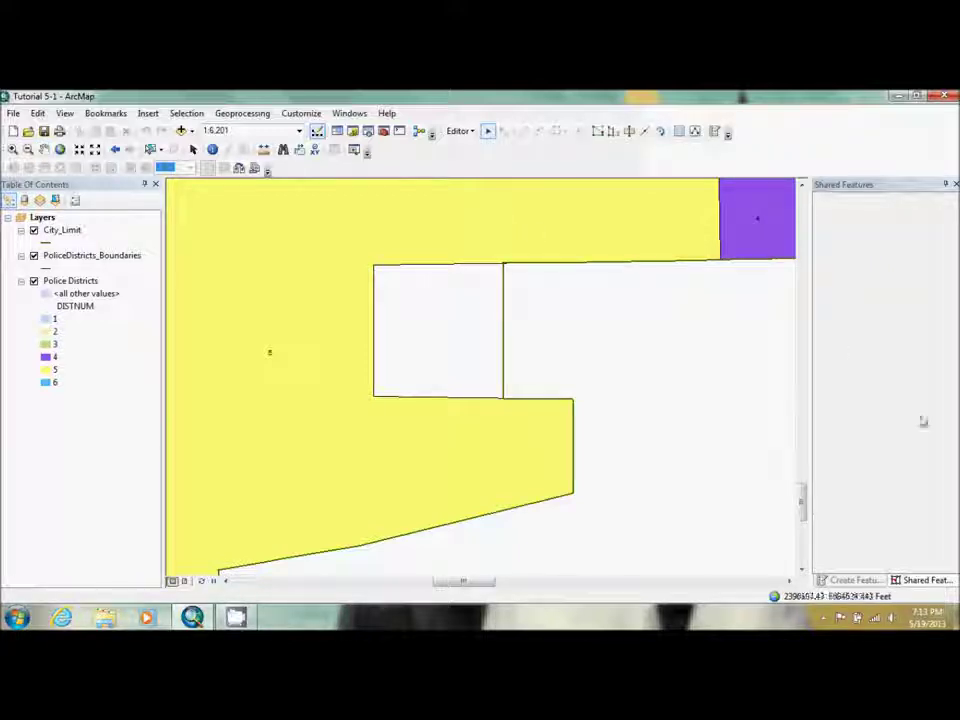
left_click(860, 581)
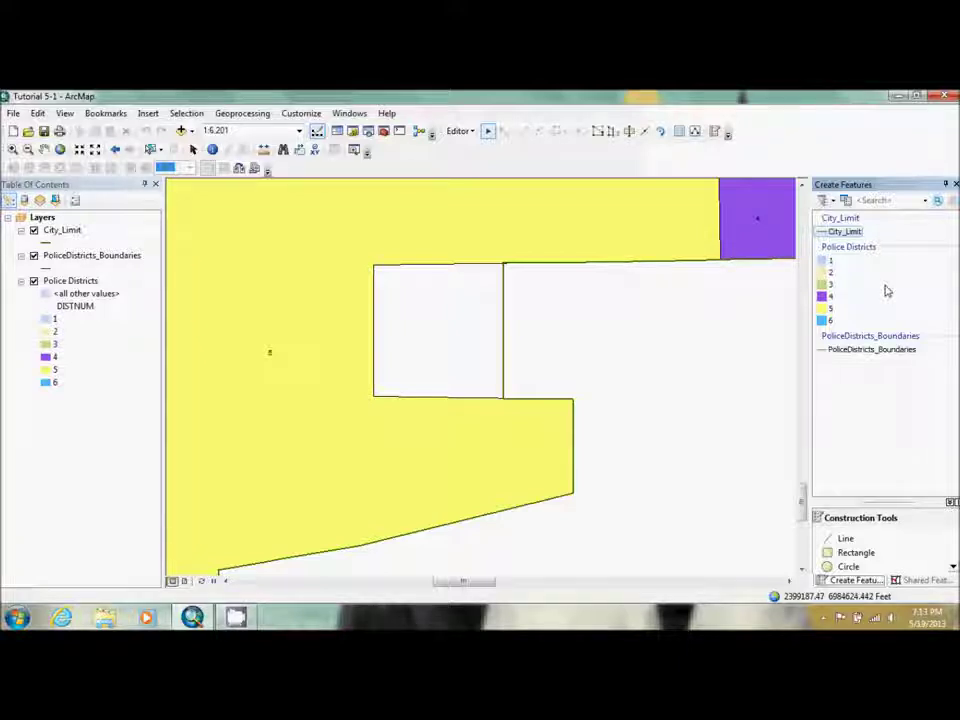
- Make the Police Districts and City_Limit layers non-selectable, and select the boundary line of district 5
left_click(55, 199)
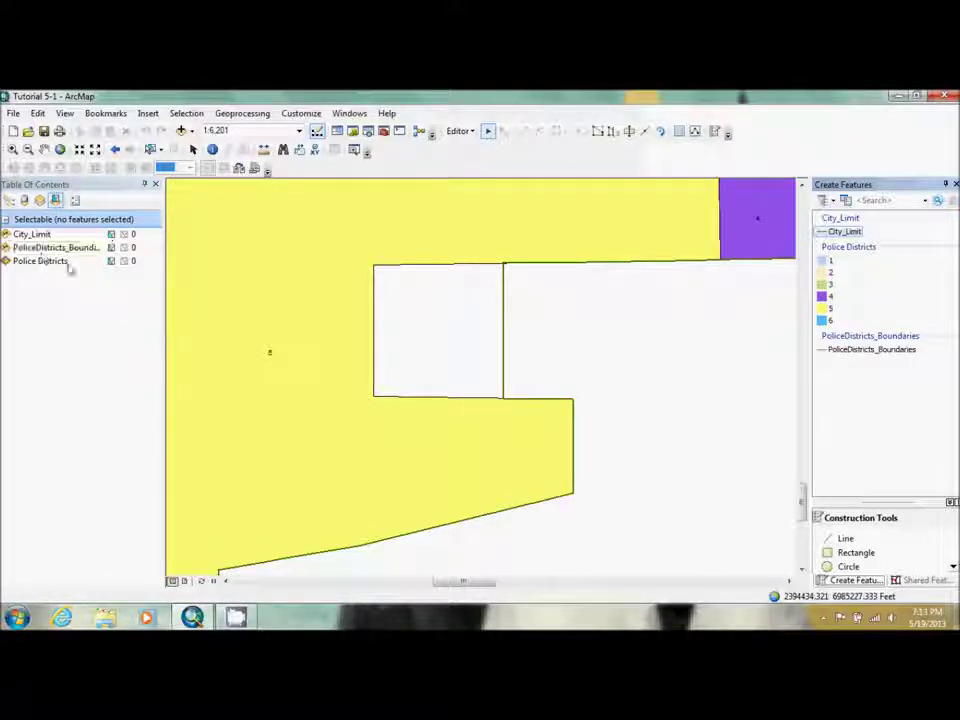
left_click(111, 261)
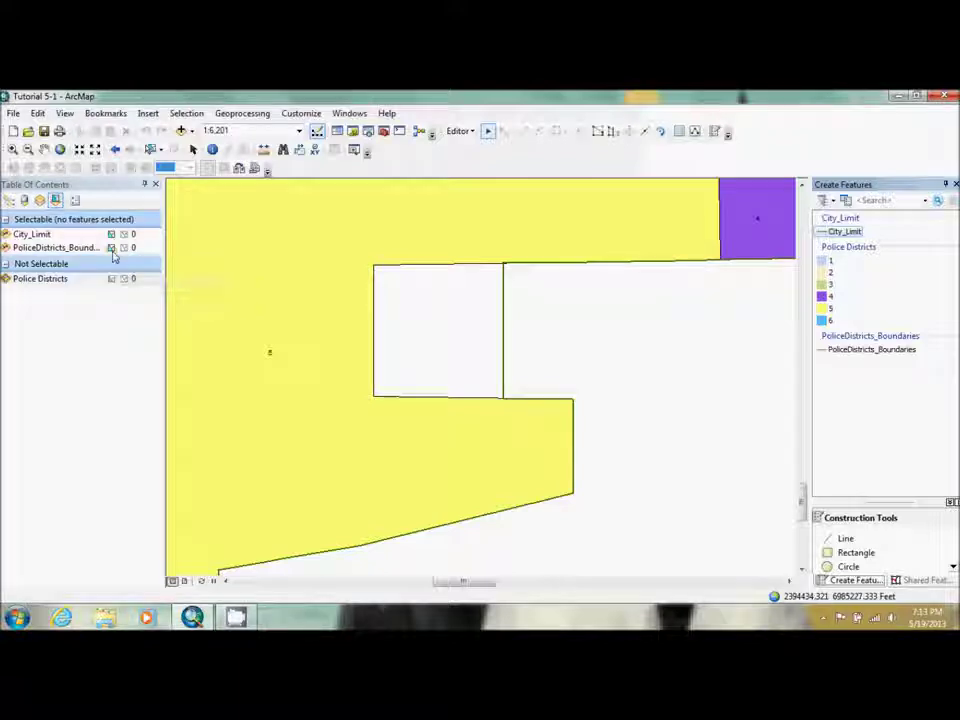
left_click(111, 234)
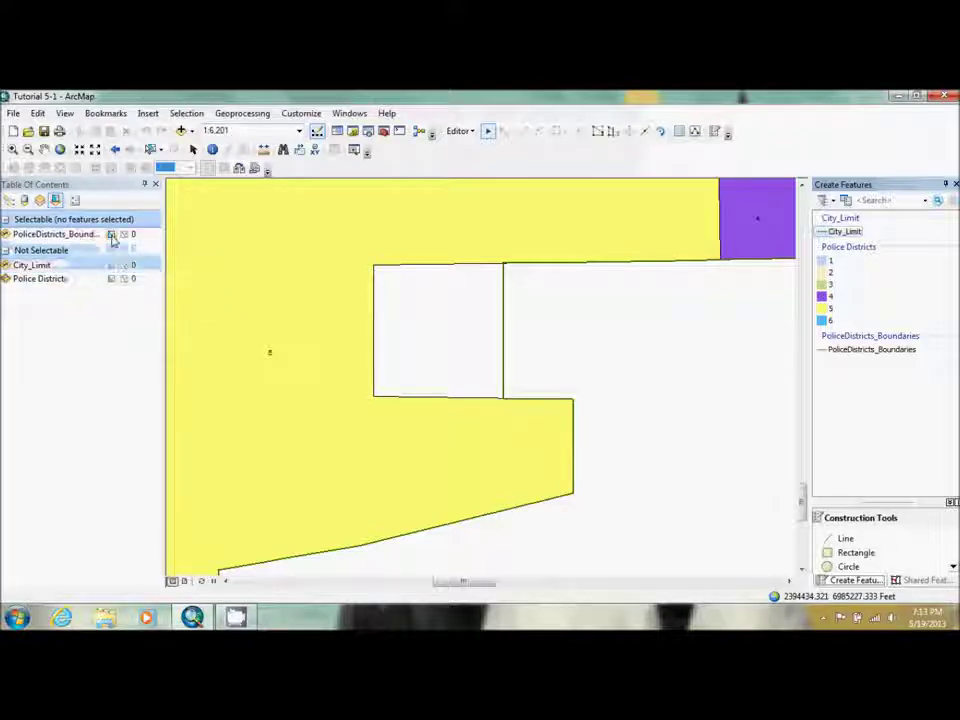
left_click(9, 200)
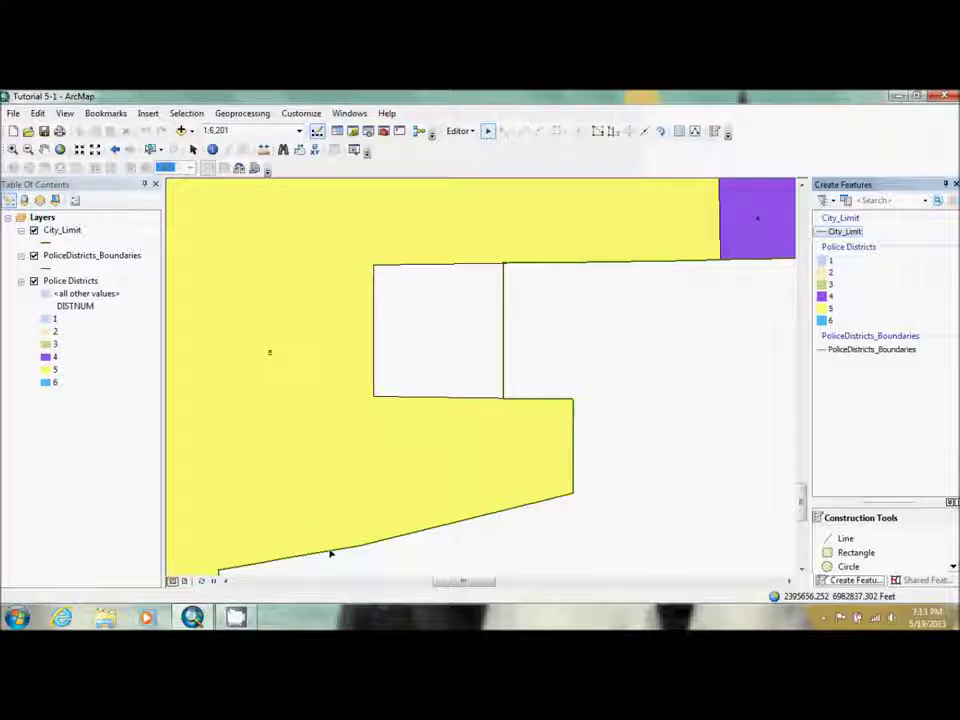
left_click(381, 541)
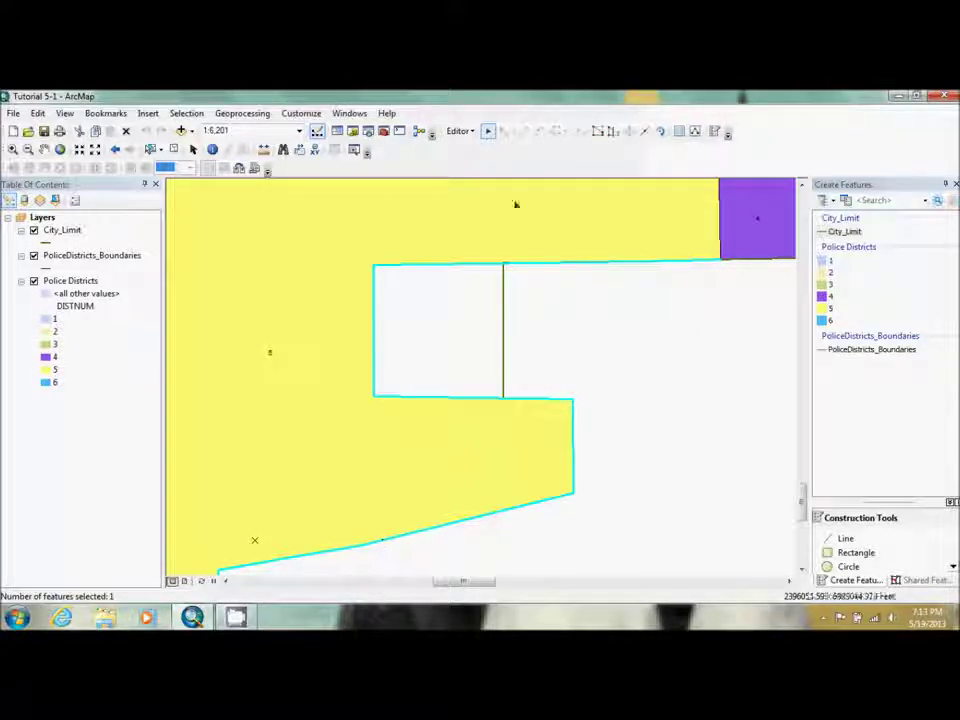
- Display the Topology toolbar
left_click(302, 114)
mouse_move(317, 129)
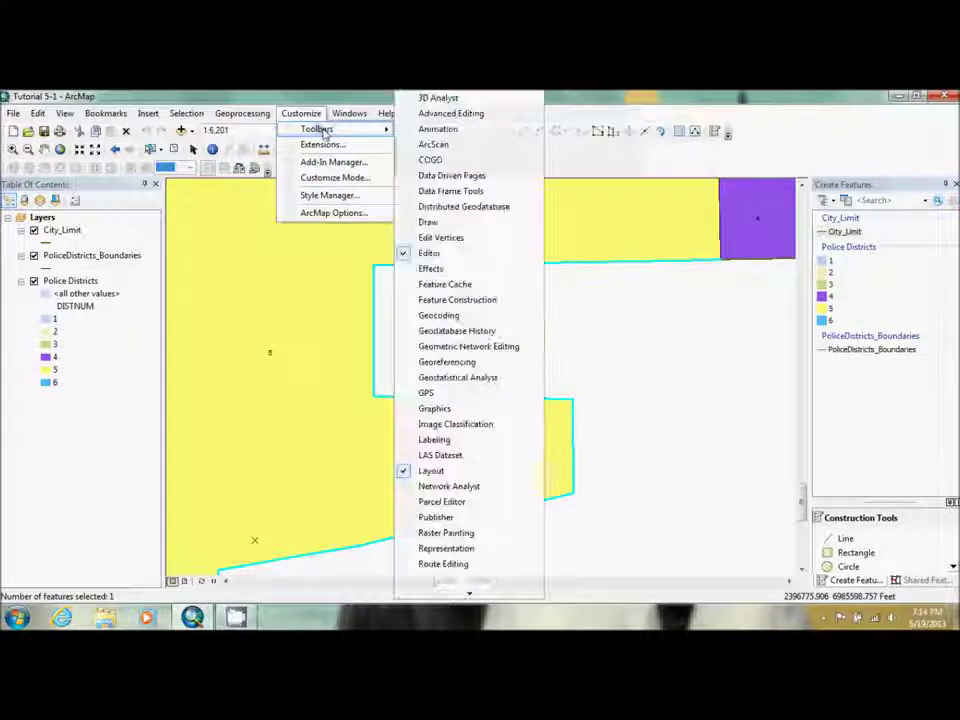
mouse_move(464, 592)
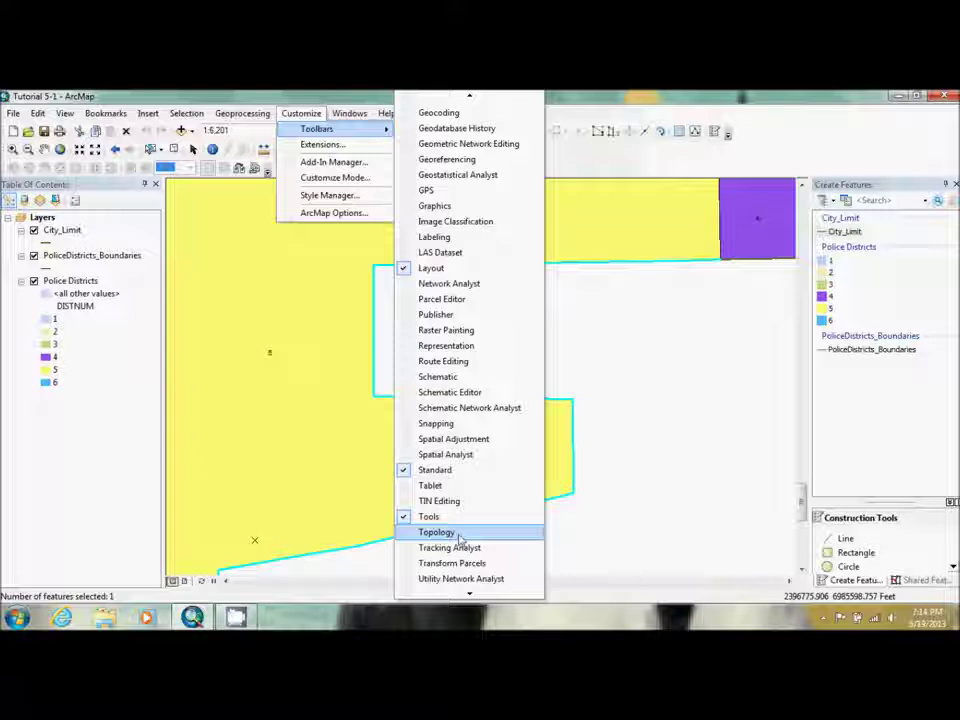
left_click(452, 534)
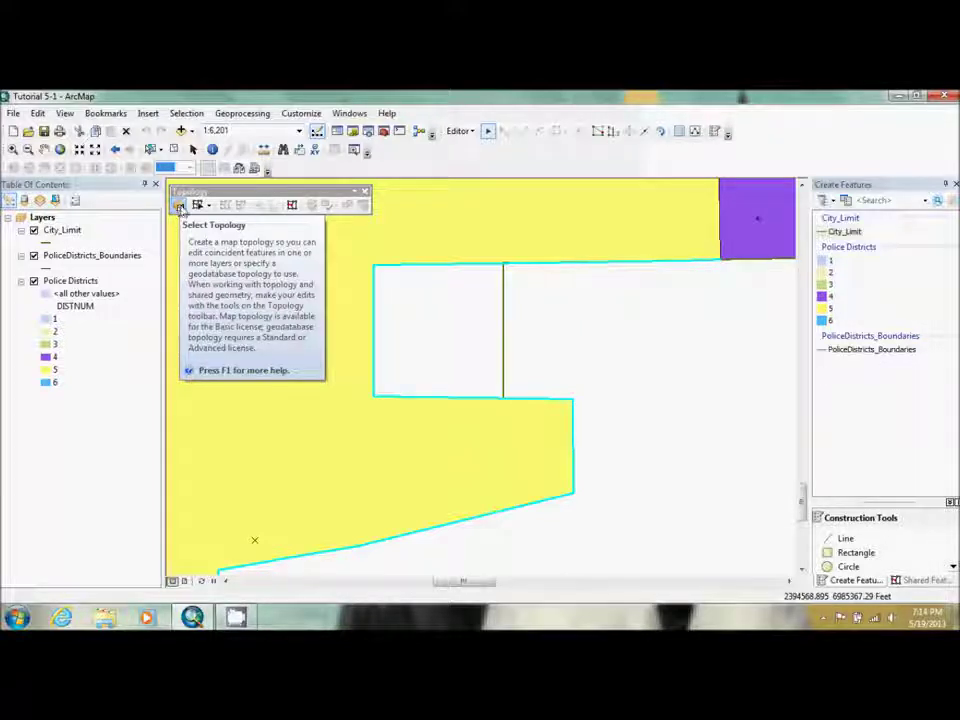
- Create a map topology in which the PoliceDistricts_Boundaries and Police Districts layers participate
left_click(179, 206)
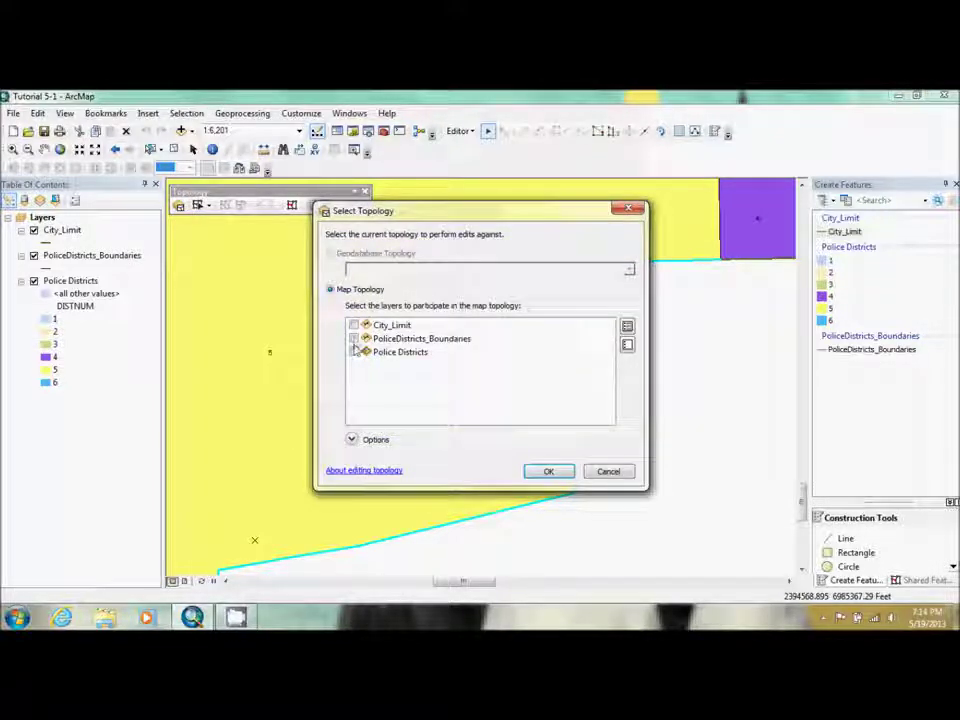
left_click(354, 340)
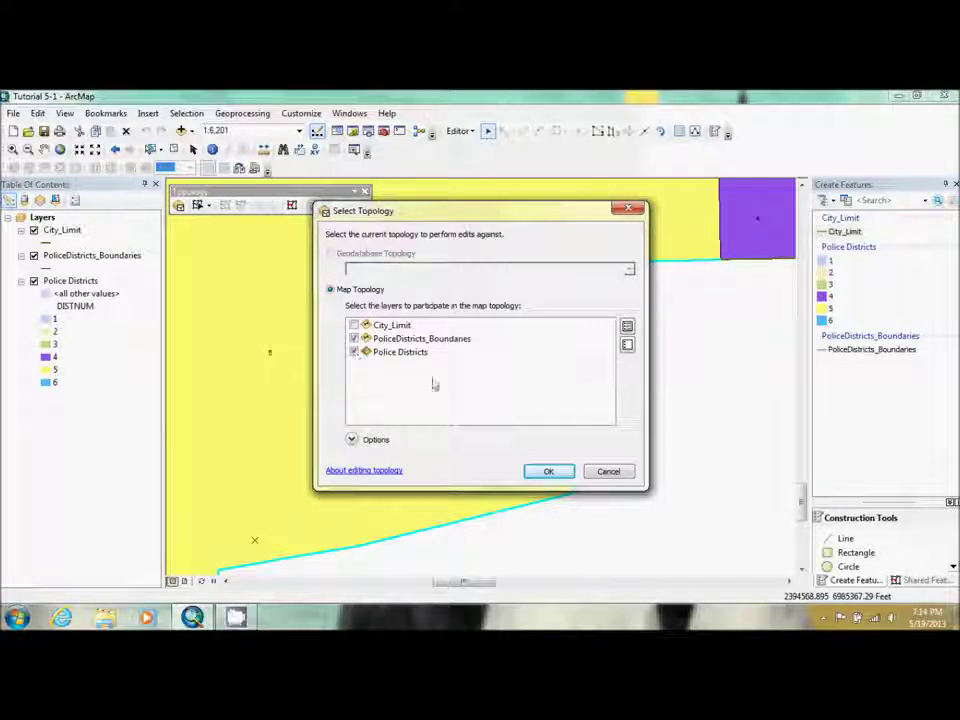
left_click(549, 470)
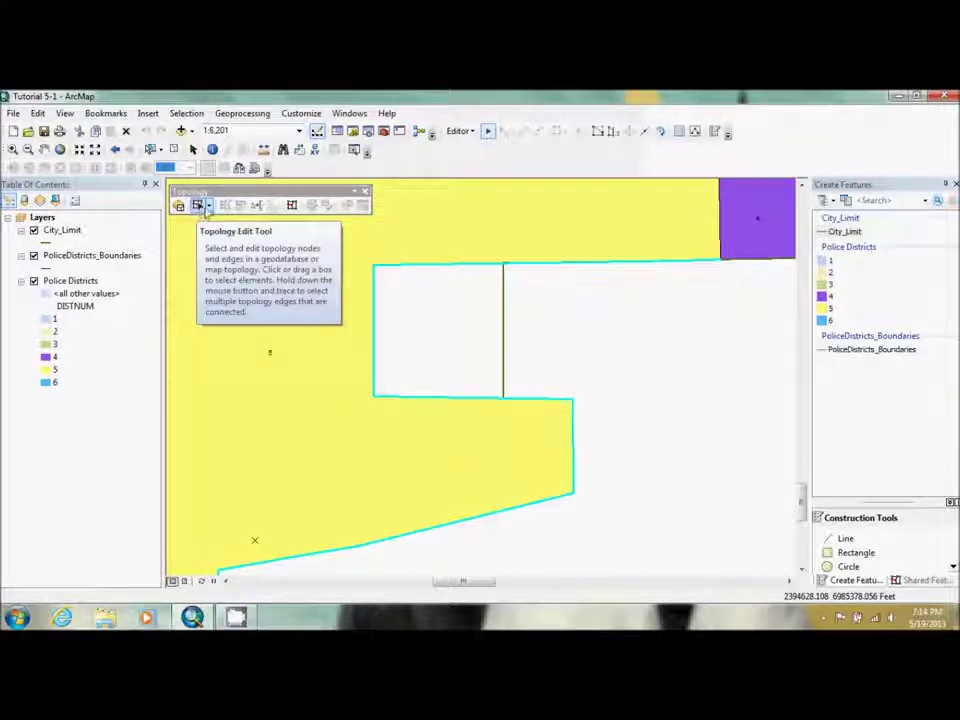
- Select district 5's shared edge with the Topology Edit tool and expose its vertices, moving the Edit Vertices toolbar clear of the Topology toolbar
left_click(209, 206)
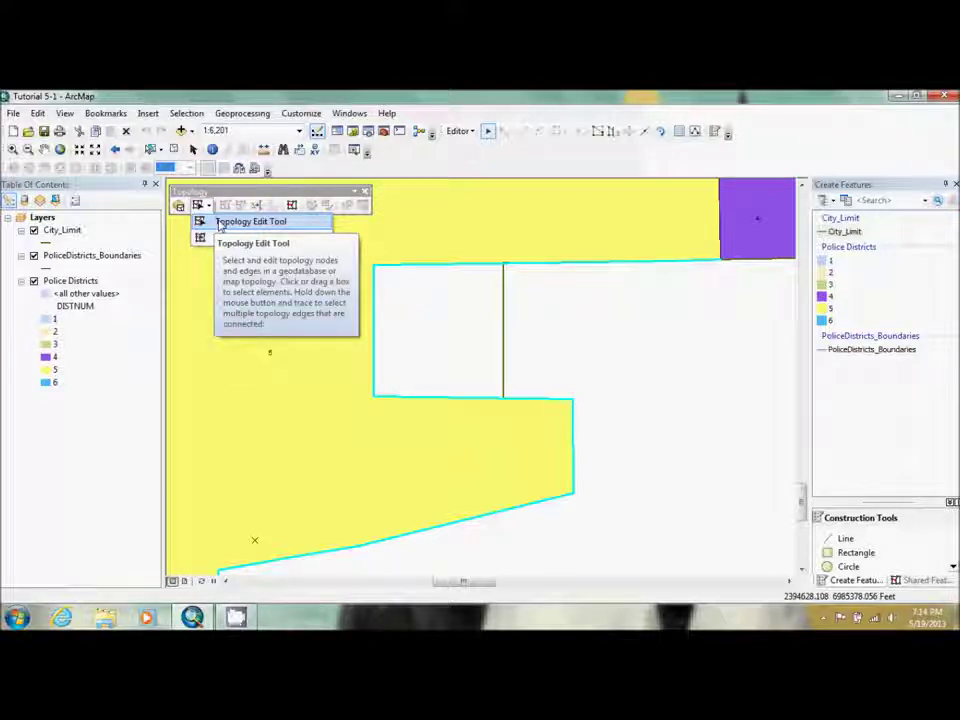
left_click(218, 223)
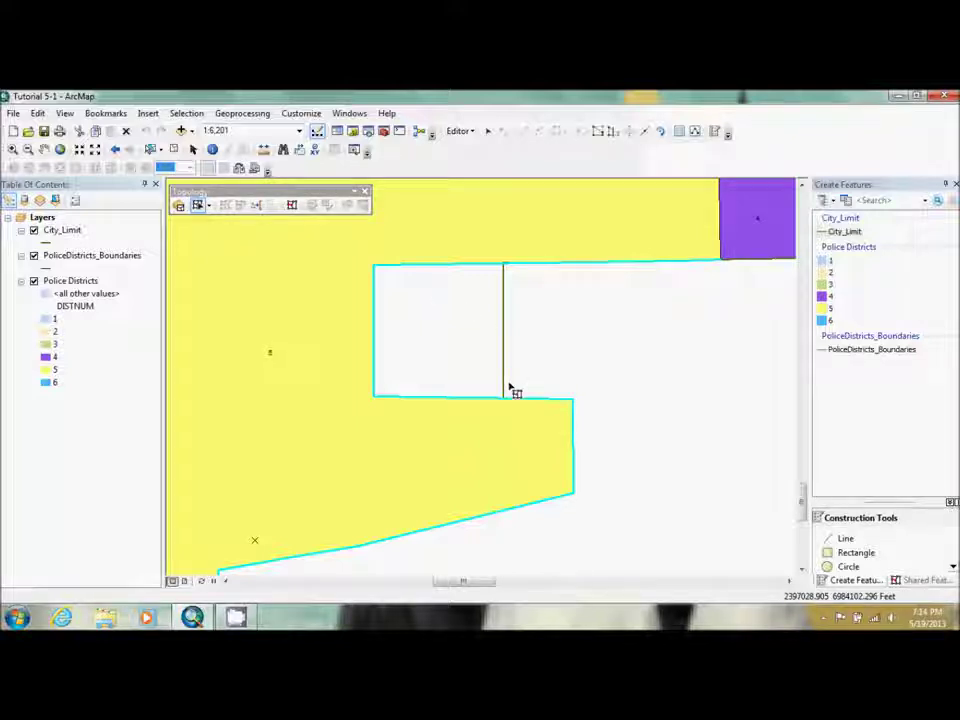
left_click(394, 403)
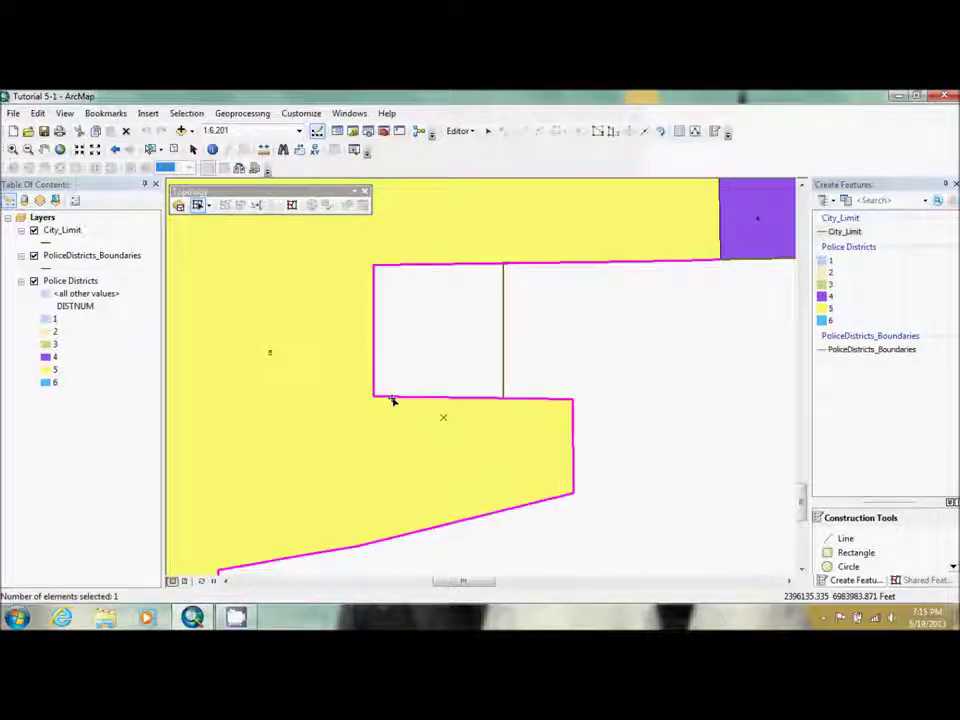
double_click(394, 403)
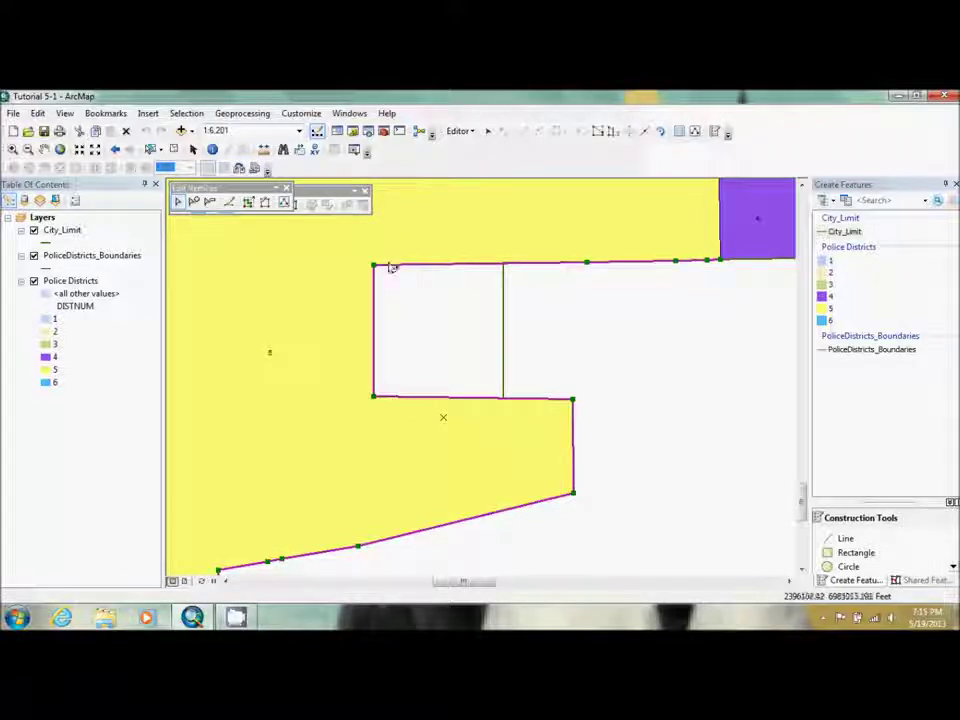
left_click_drag(231, 189, 238, 253)
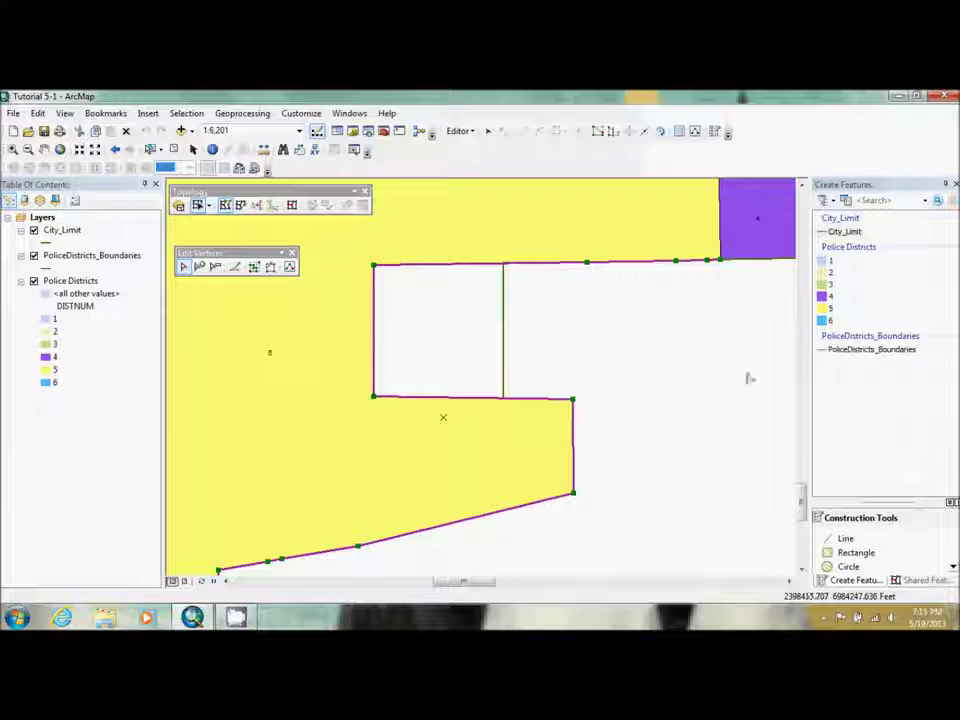
- Examine which Police Districts and PoliceDistricts_Boundaries features share the selected topology edge
left_click(922, 580)
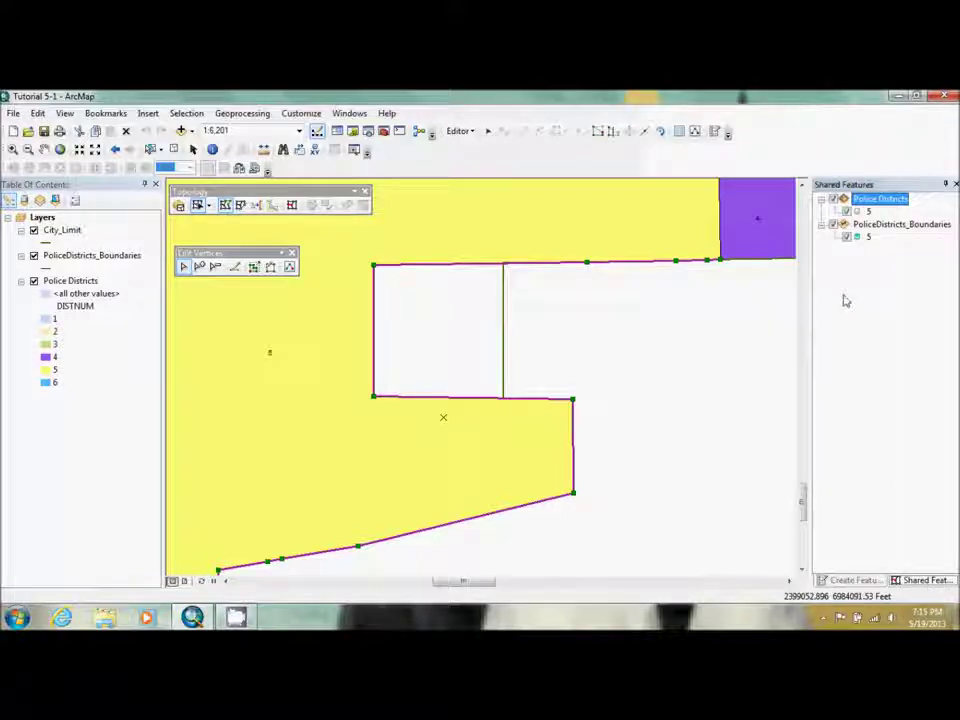
left_click(870, 237)
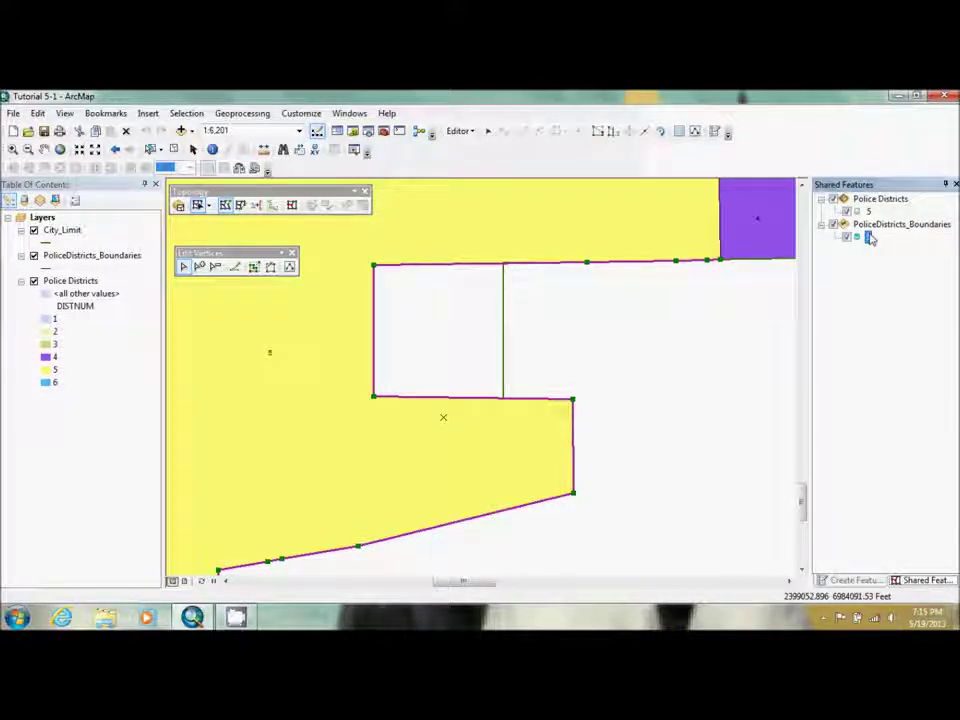
left_click(868, 211)
left_click(869, 236)
left_click(868, 211)
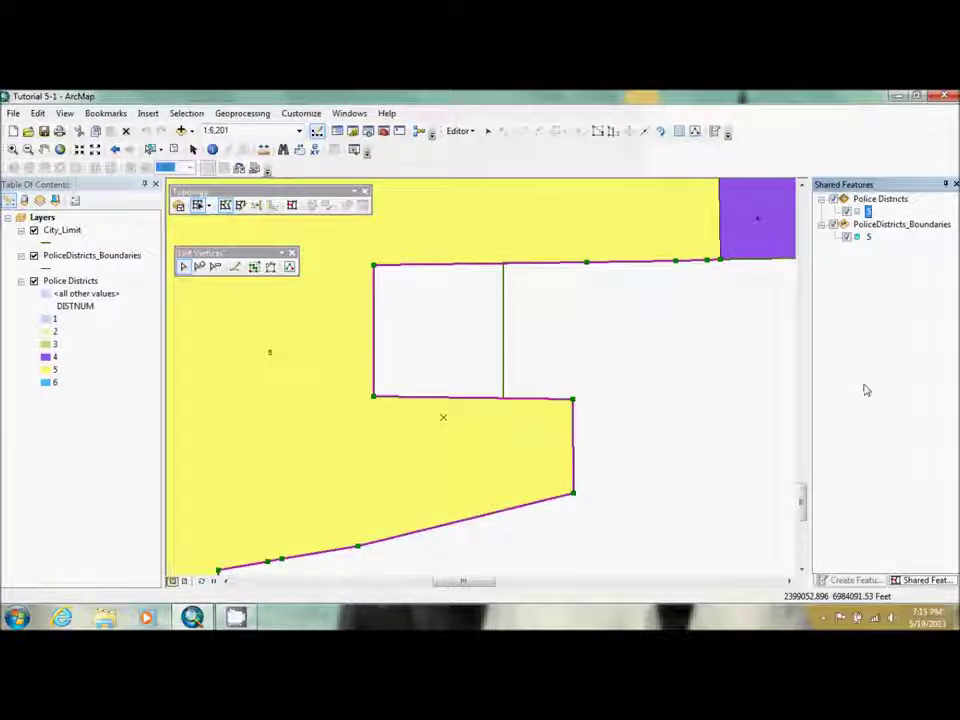
left_click(855, 580)
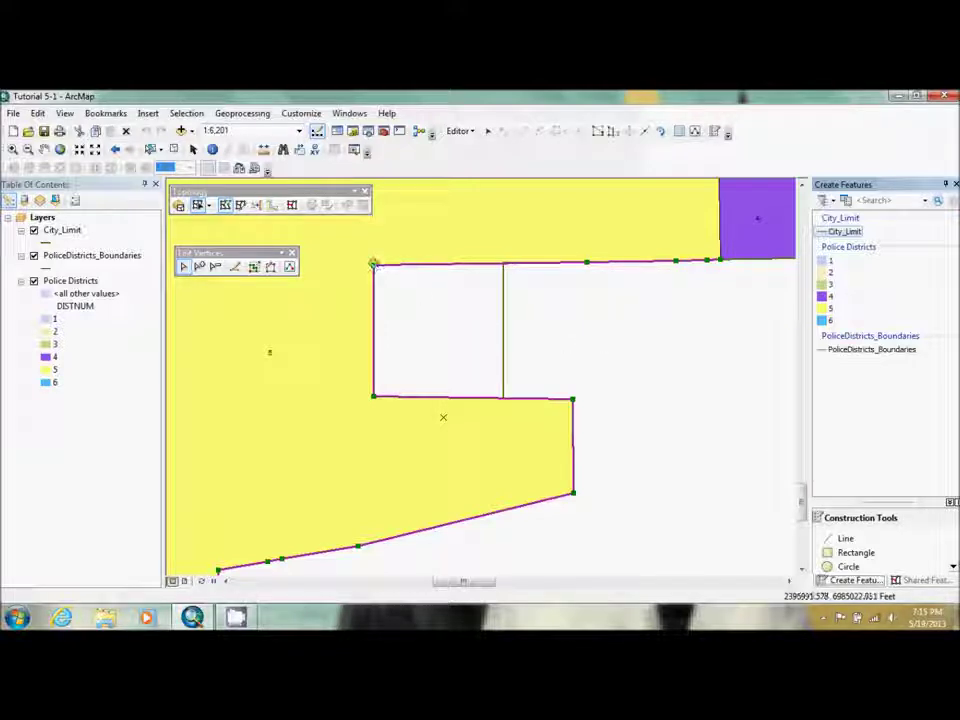
- Move the two inner corner vertices of district 5's notch onto the matching City_Limit vertices and finish the sketch
left_click_drag(373, 264, 501, 263)
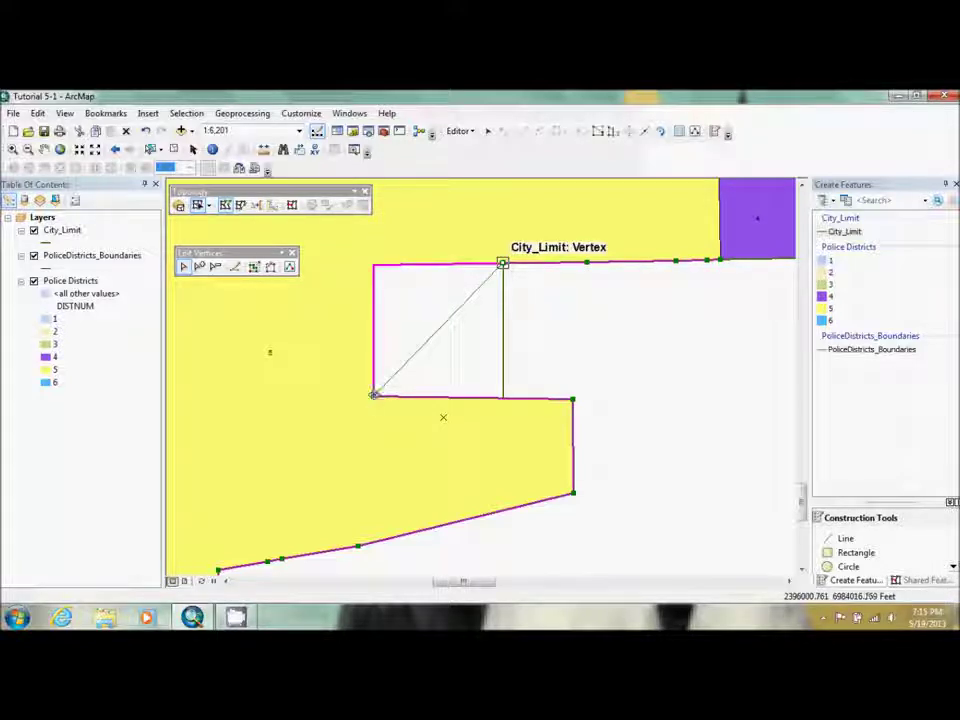
left_click_drag(373, 394, 502, 398)
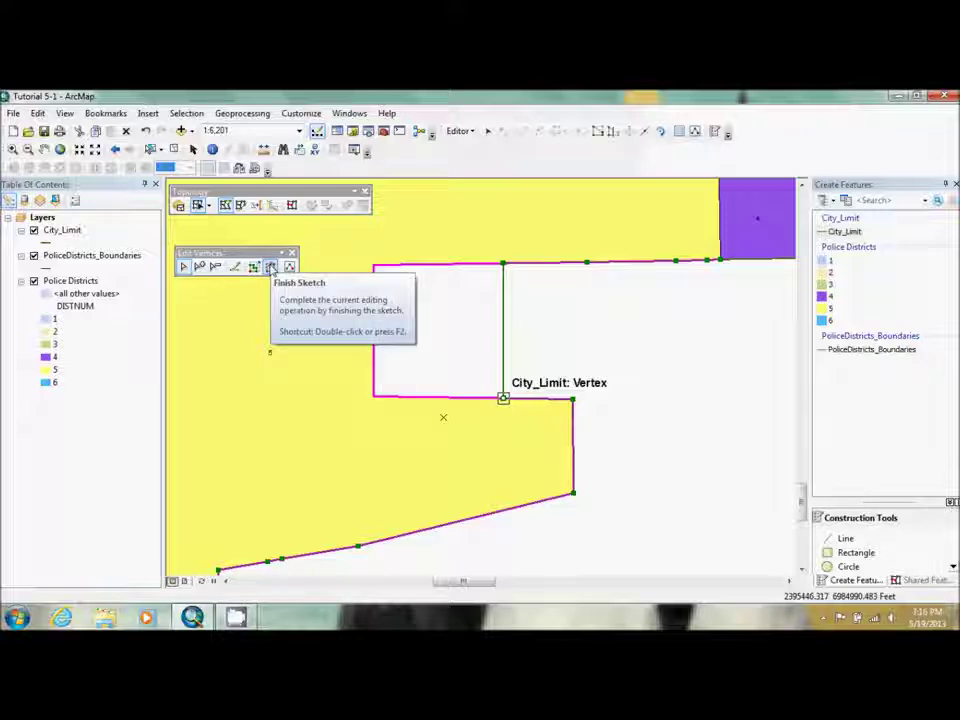
left_click(270, 268)
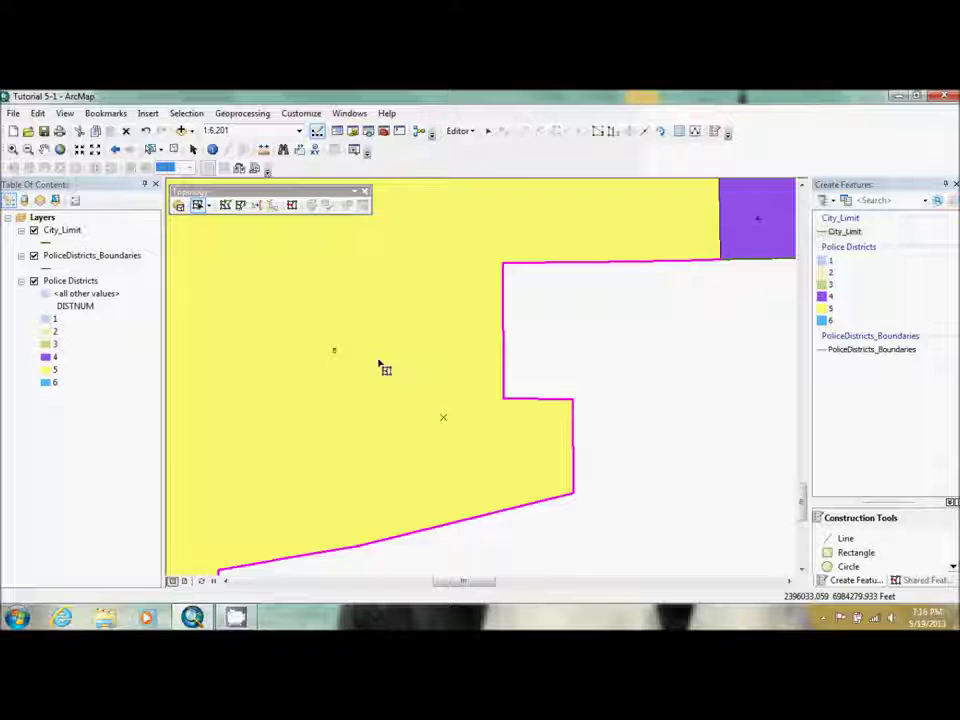
- Load the PD2 bookmark file and zoom the map to the PD2 bookmark
left_click(110, 113)
left_click(130, 144)
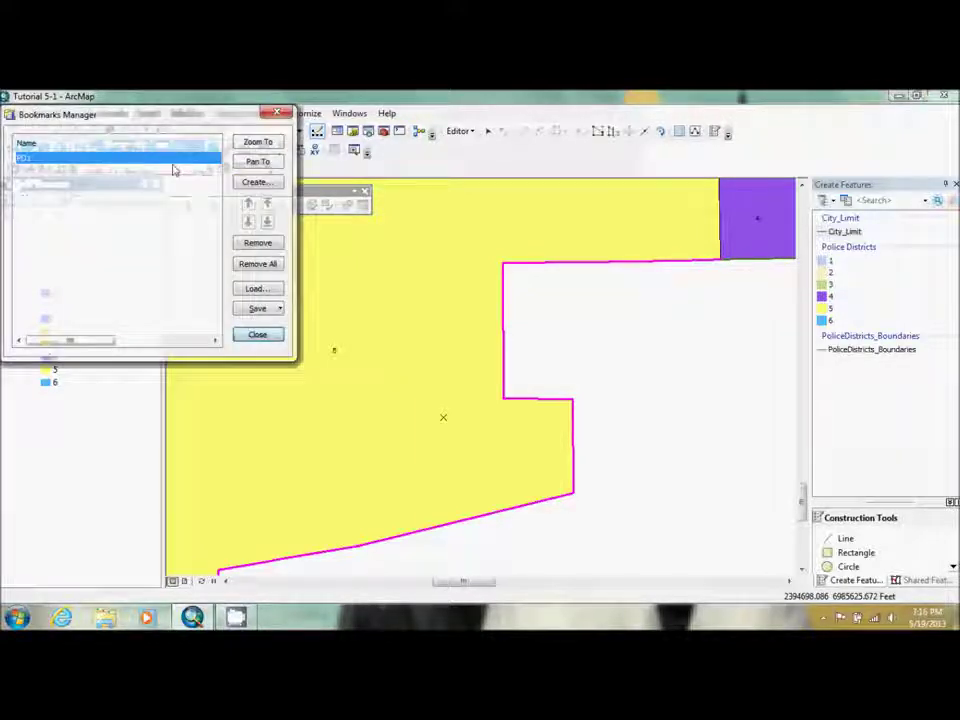
left_click(257, 288)
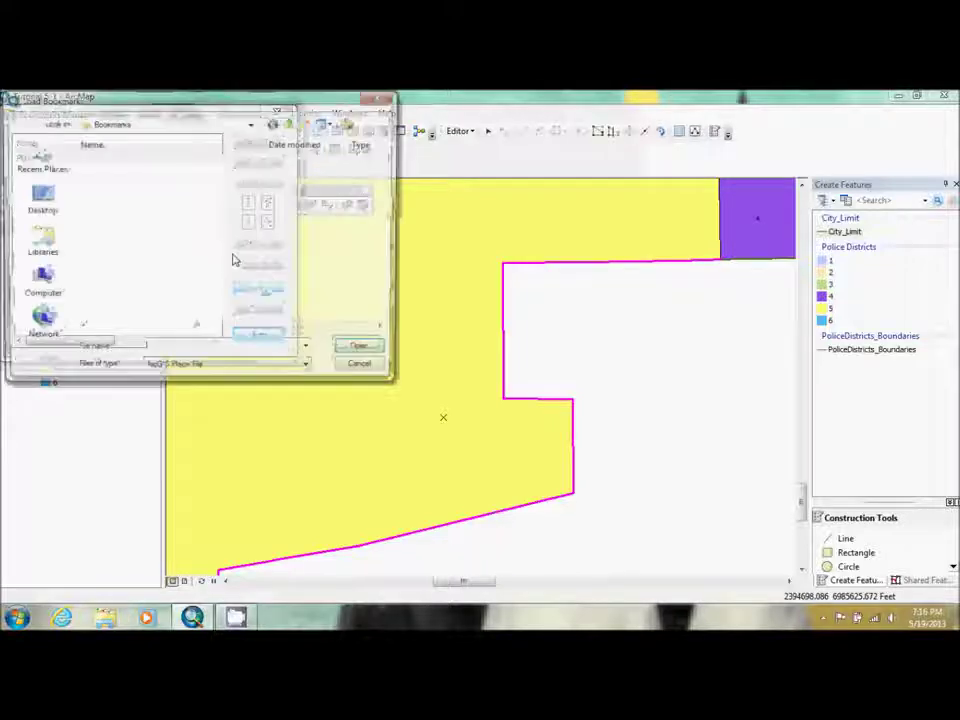
scroll(290, 220, "down", 4)
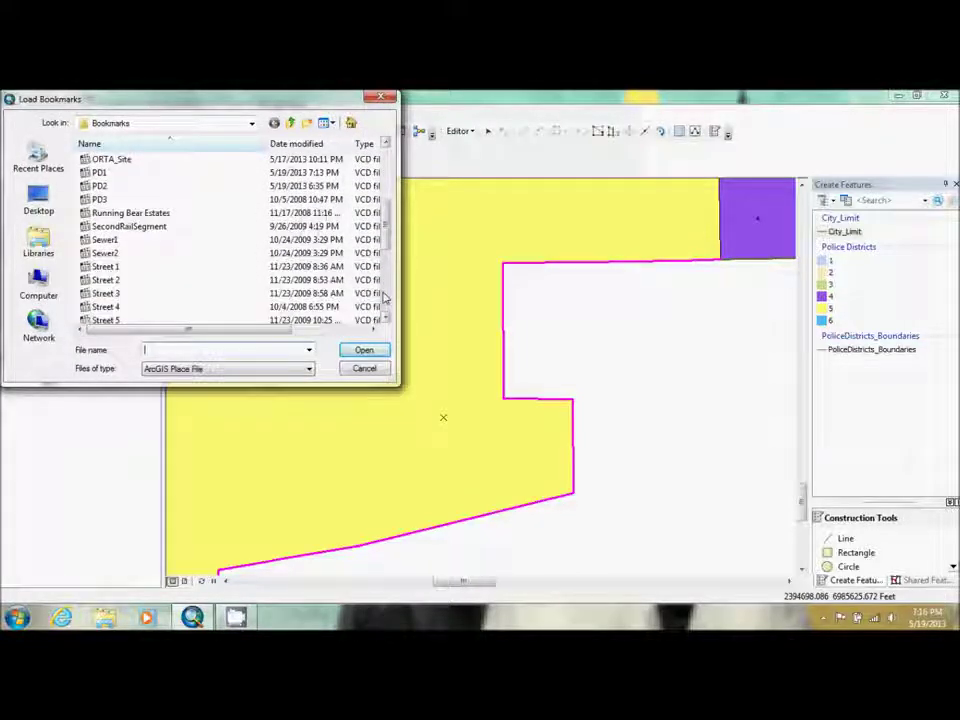
double_click(98, 186)
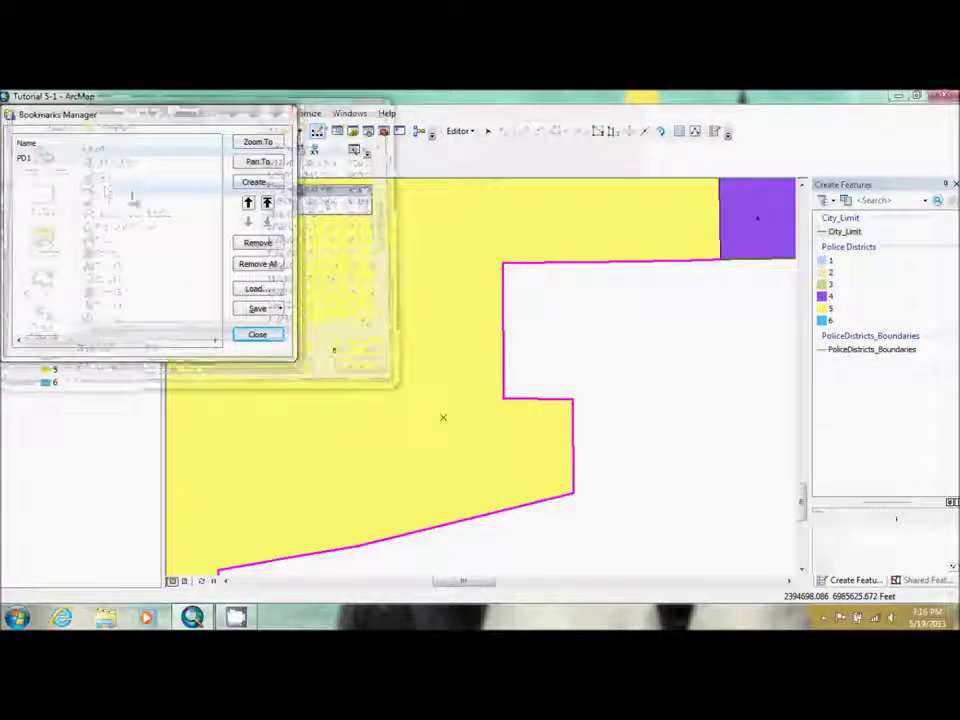
left_click(257, 335)
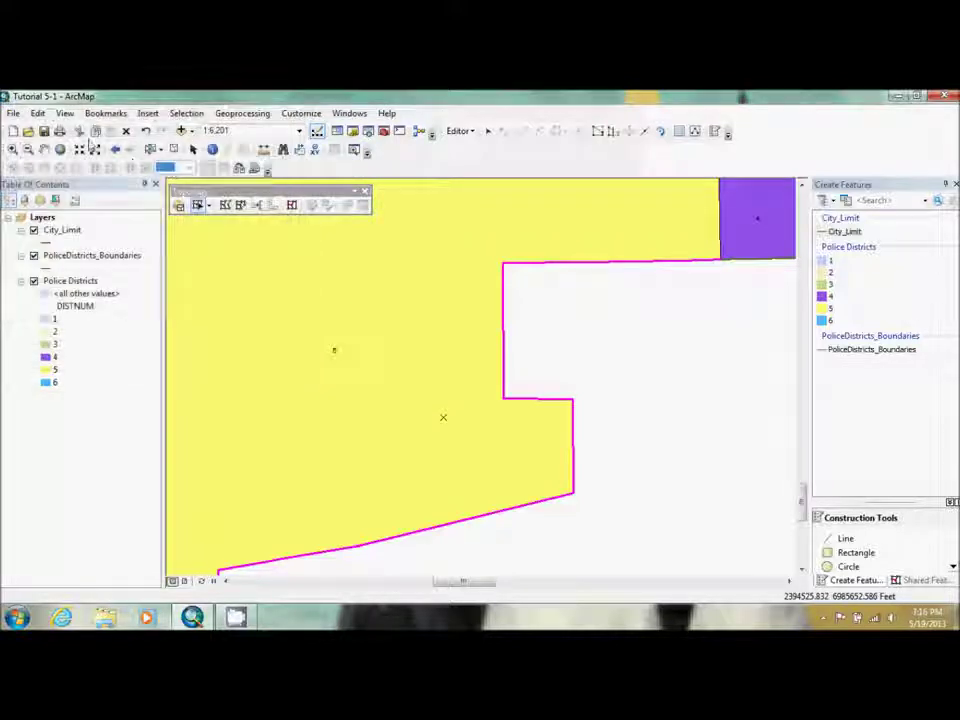
left_click(105, 113)
left_click(112, 176)
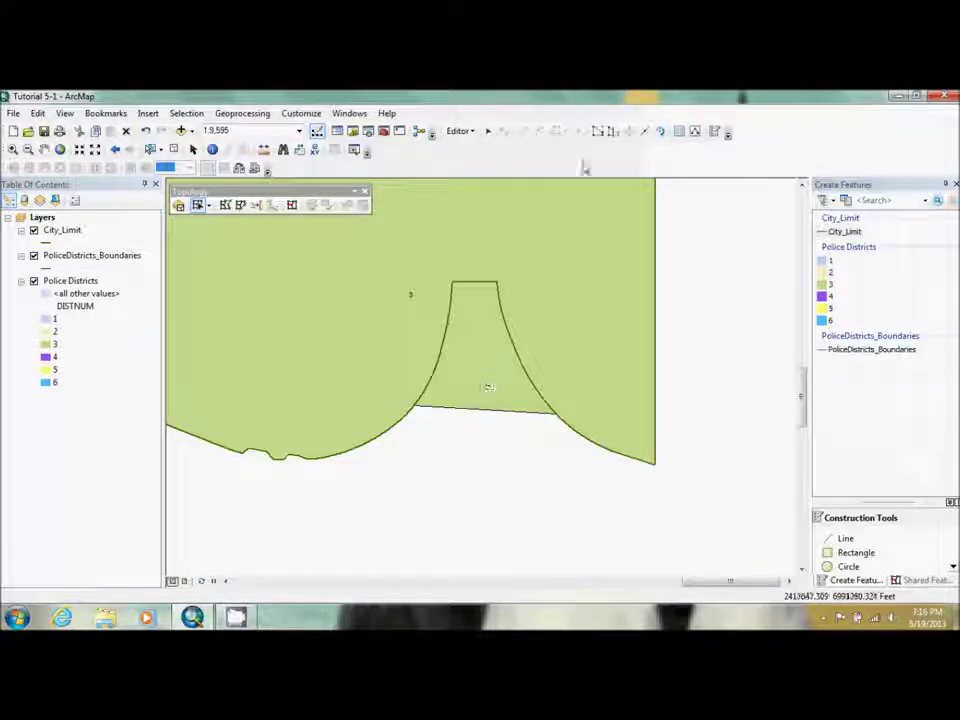
- Split district 3's boundary line at the two City_Limit vertices where the notch begins and delete the straight segment between them
left_click(489, 134)
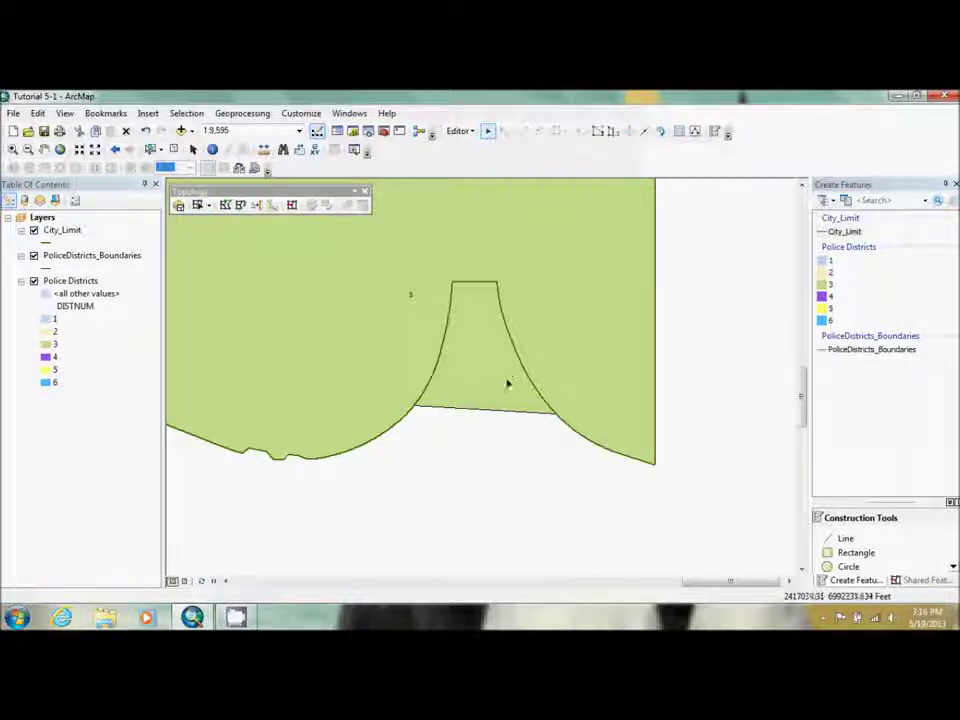
left_click(407, 417)
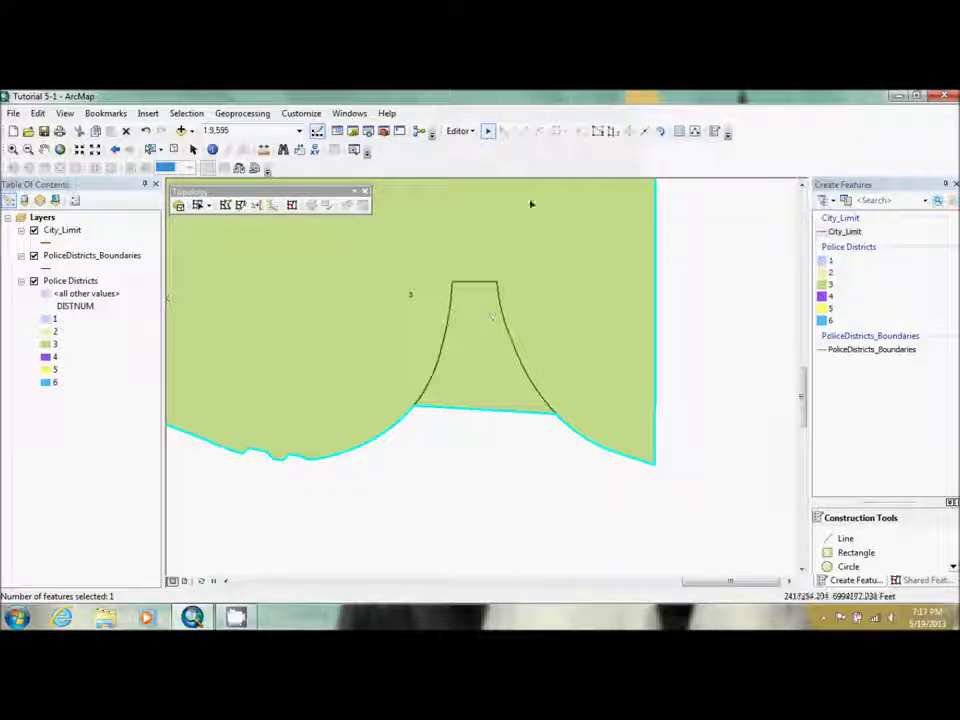
left_click(642, 137)
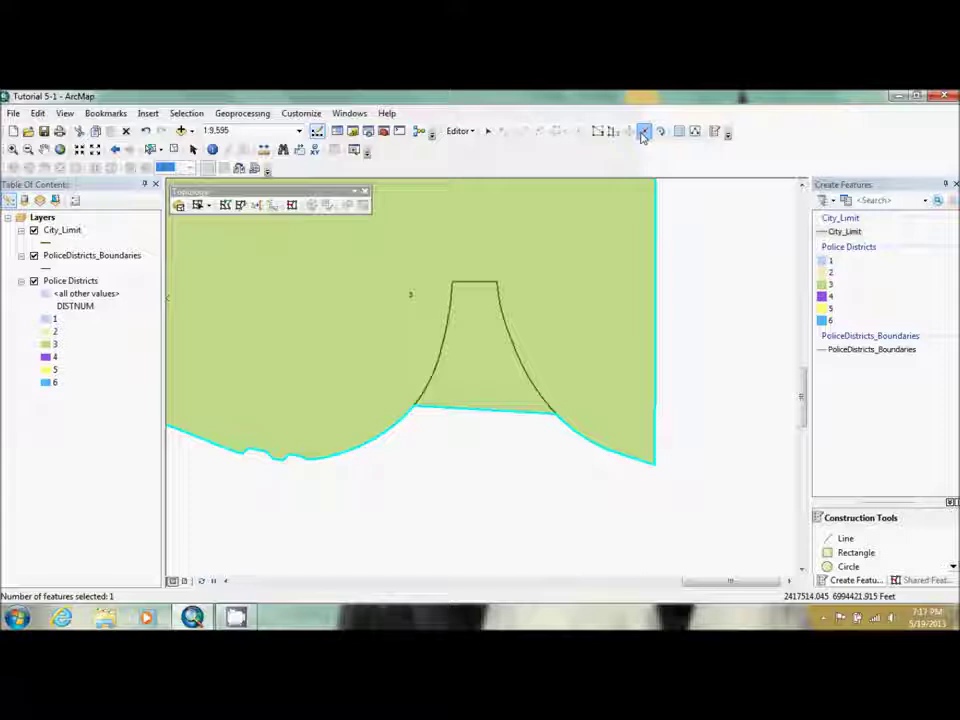
left_click(414, 405)
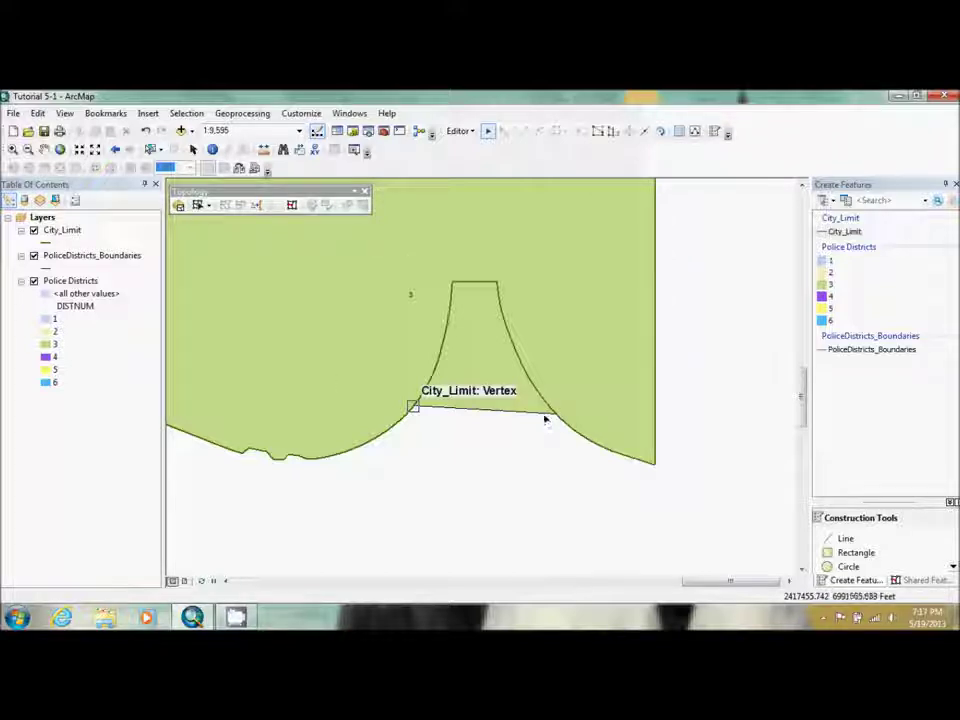
left_click(545, 418)
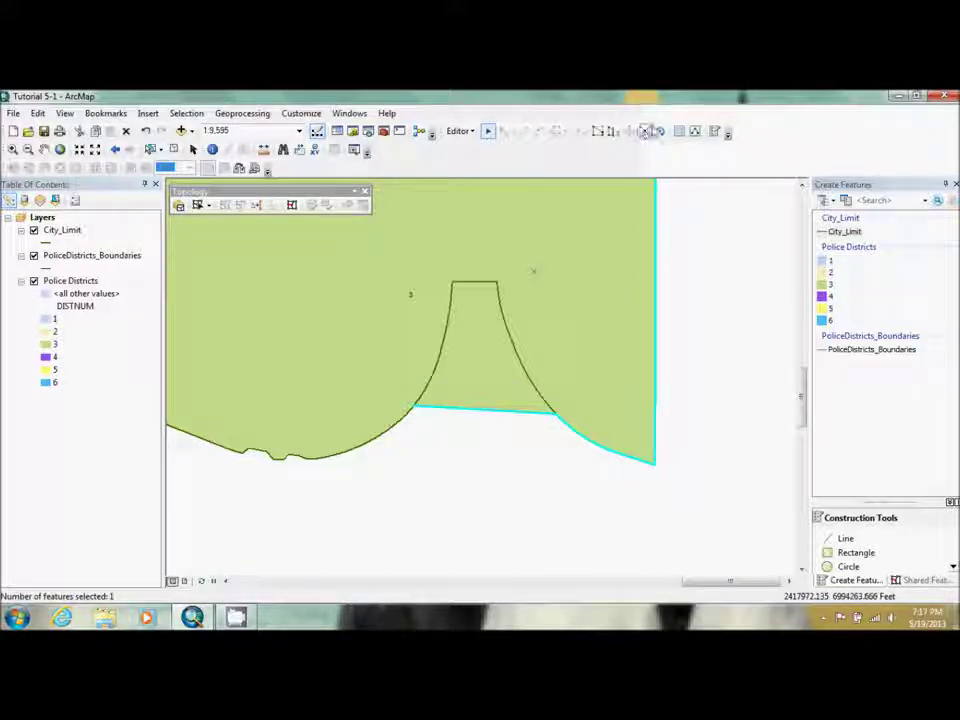
left_click(646, 131)
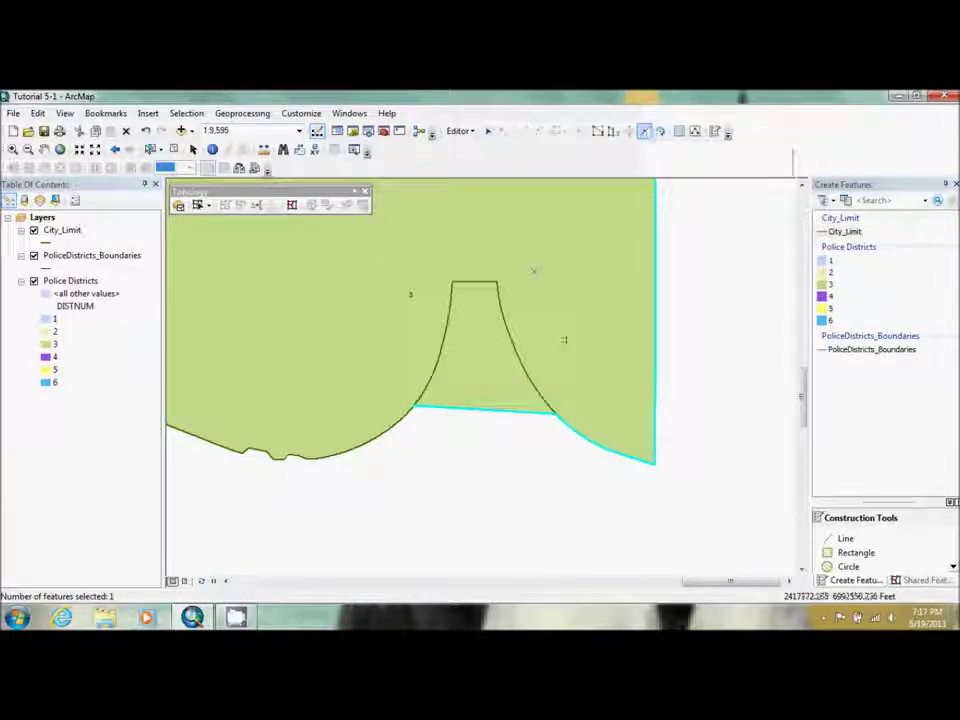
left_click(556, 414)
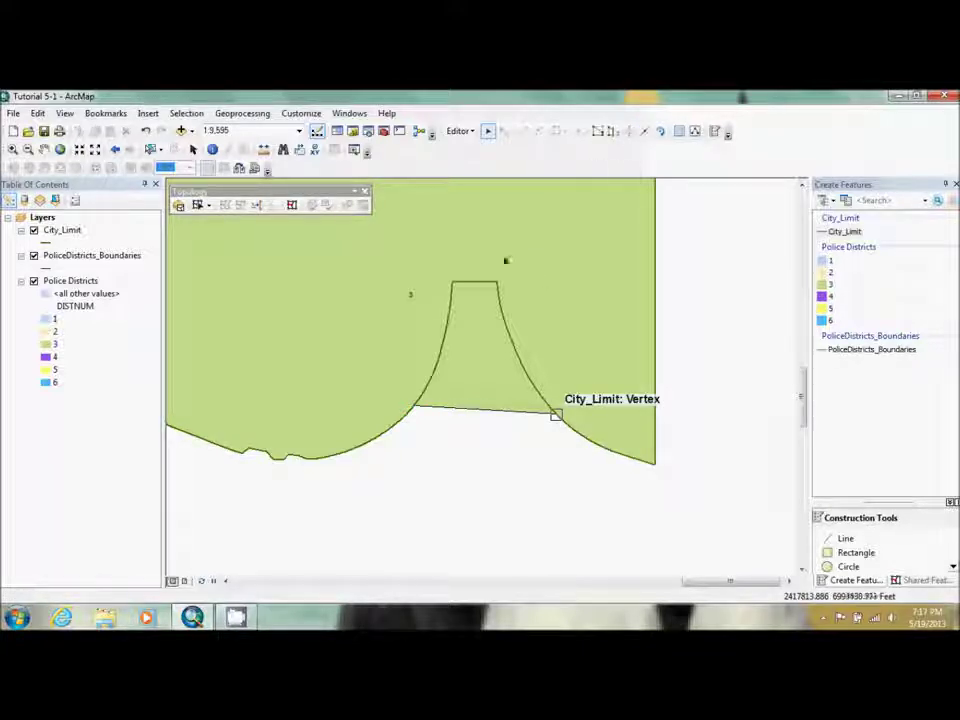
left_click(482, 412)
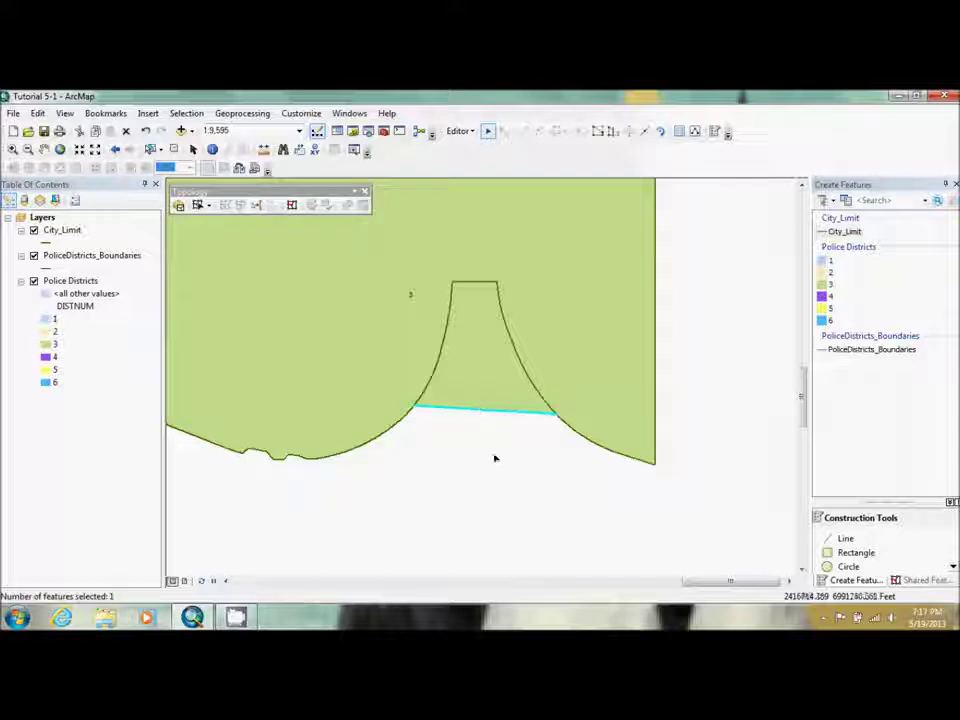
key("Delete")
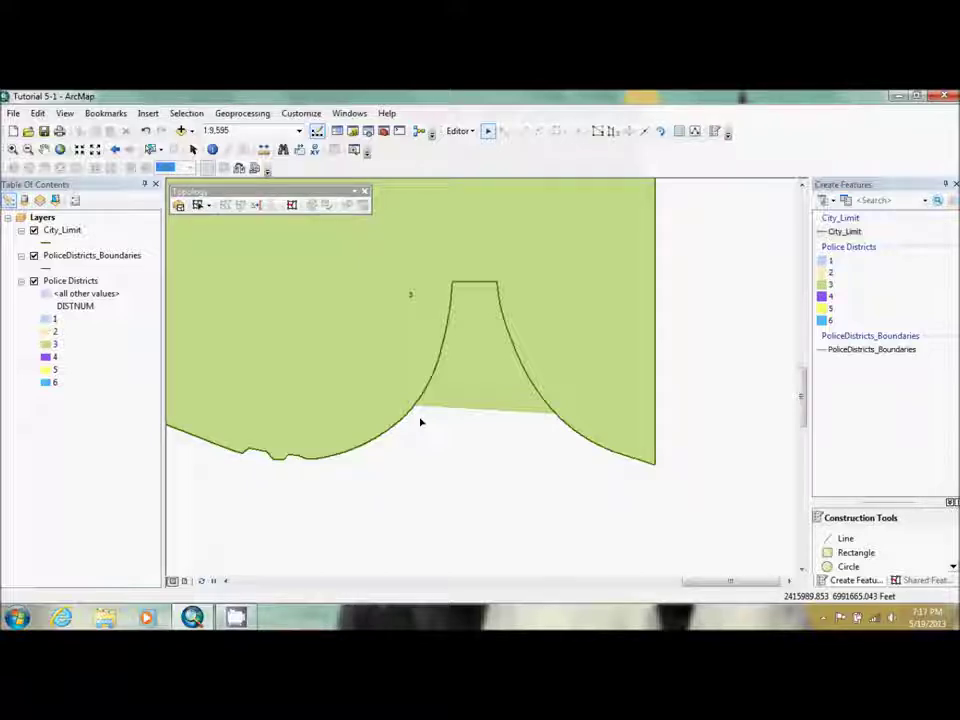
- Move PoliceDistricts_Boundaries above City_Limit in the layer order and trace a new boundary line along the city limit notch in district 3
left_click(875, 352)
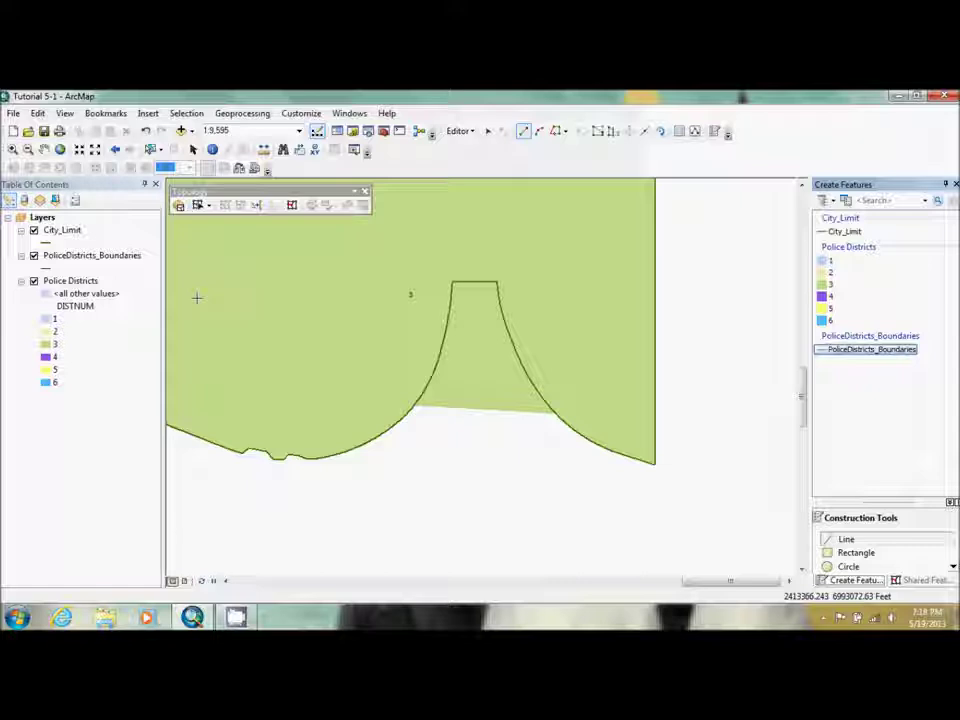
left_click(556, 133)
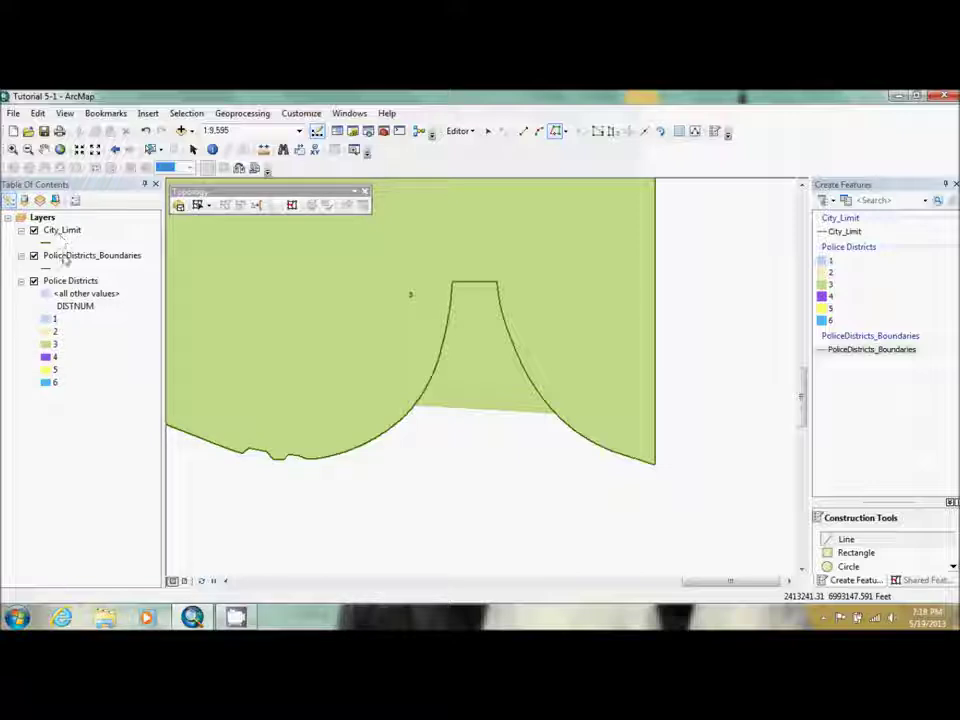
left_click(65, 257)
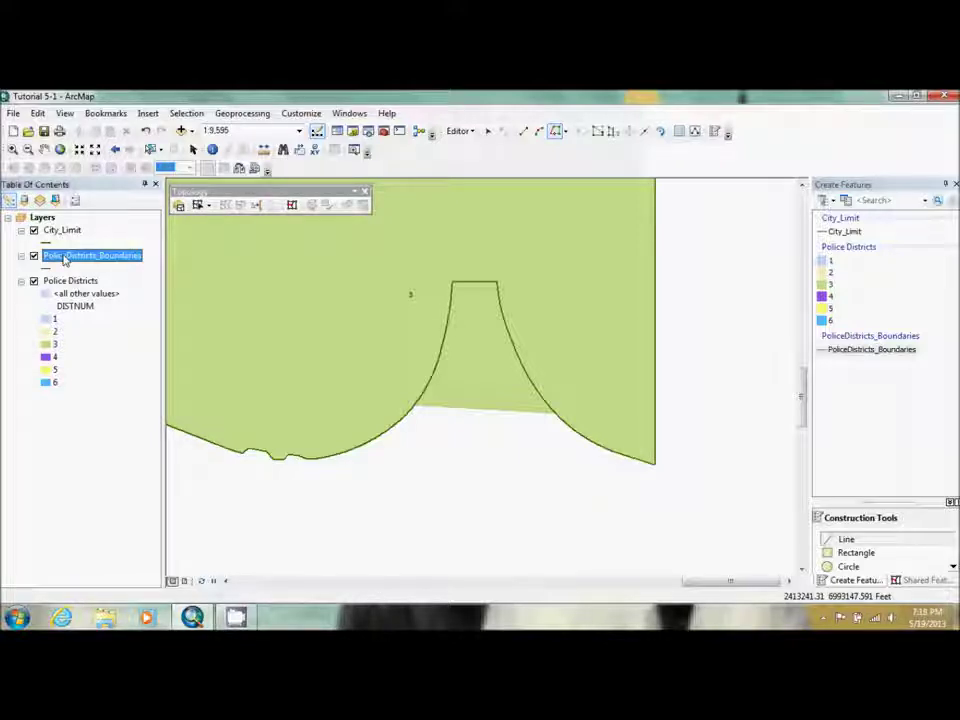
left_click_drag(65, 257, 65, 231)
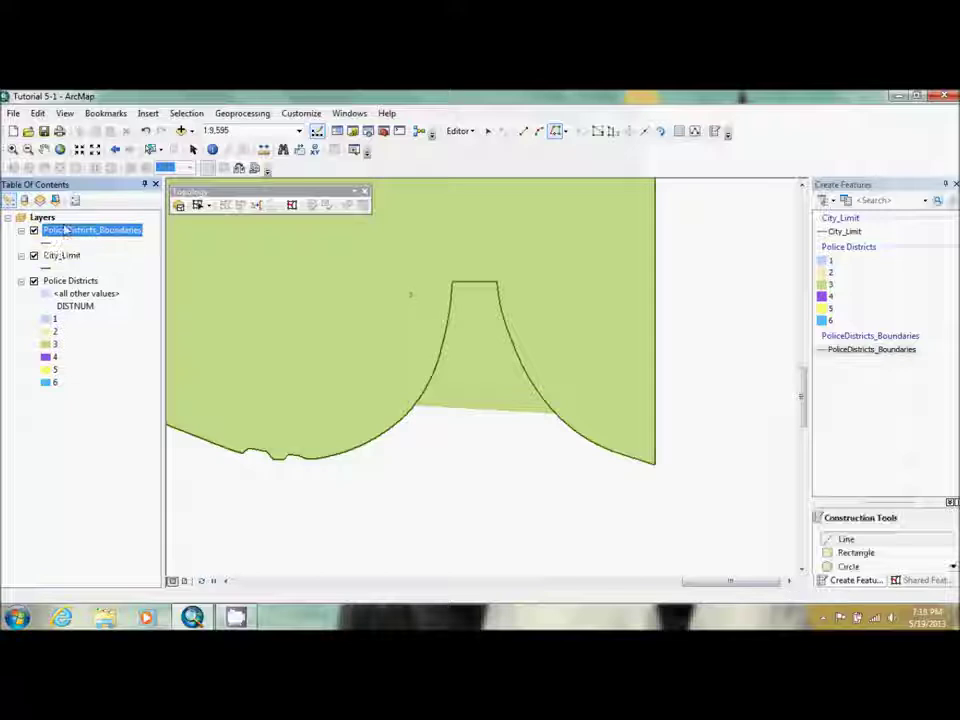
left_click(557, 414)
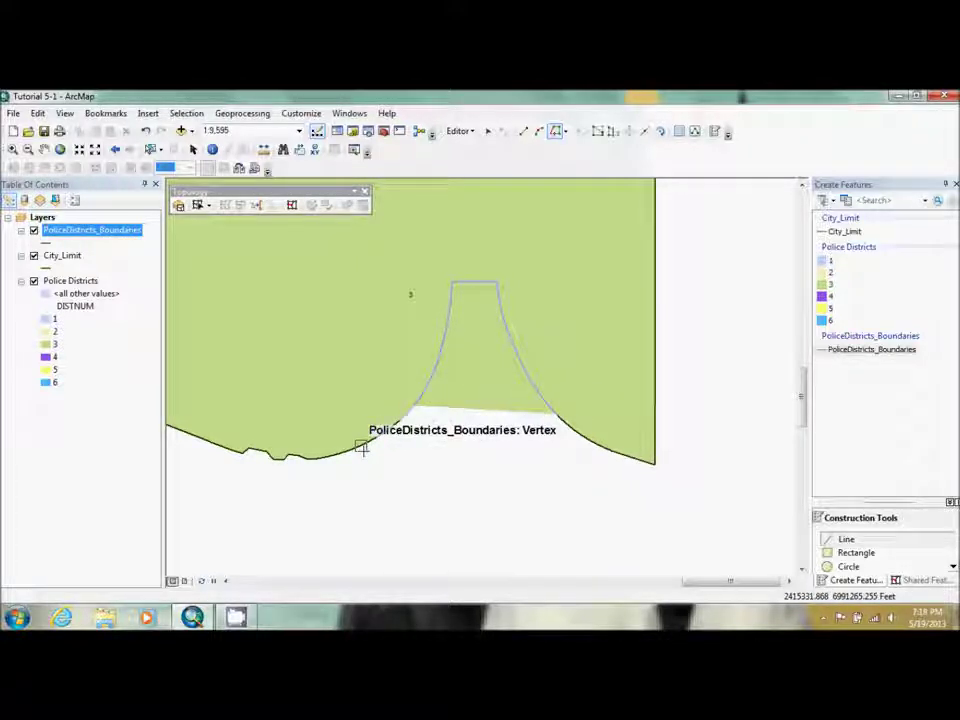
right_click(454, 448)
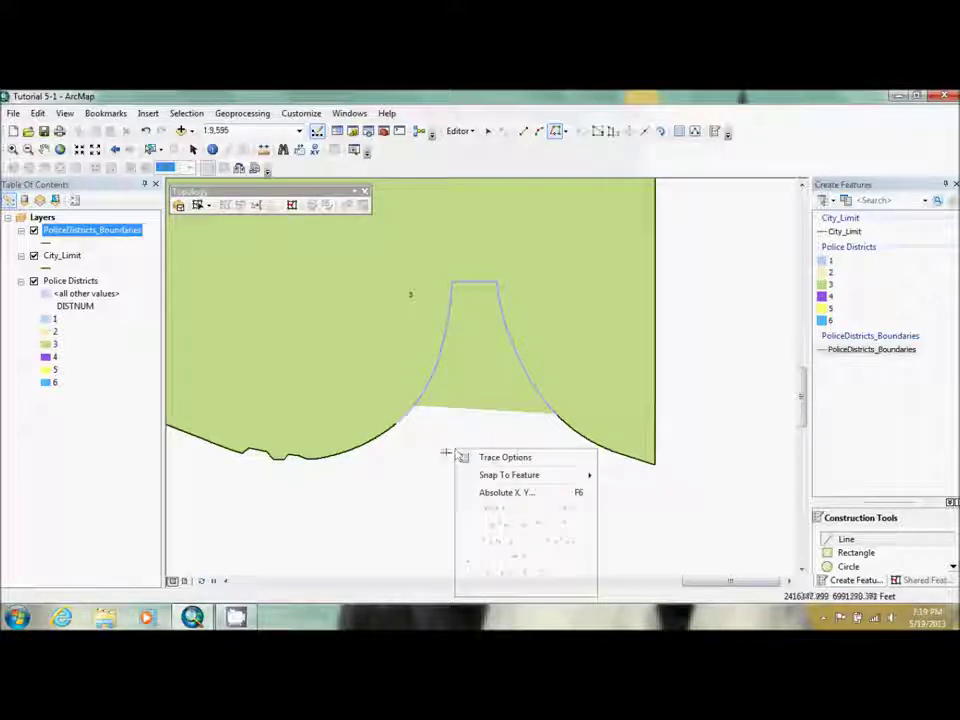
right_click(404, 420)
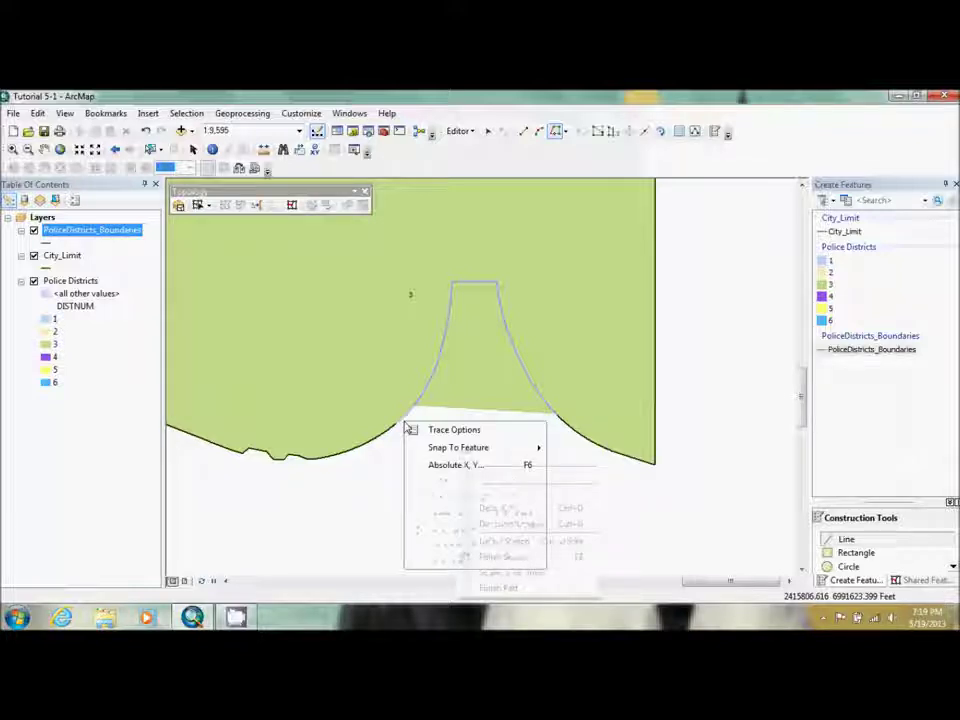
left_click(398, 422)
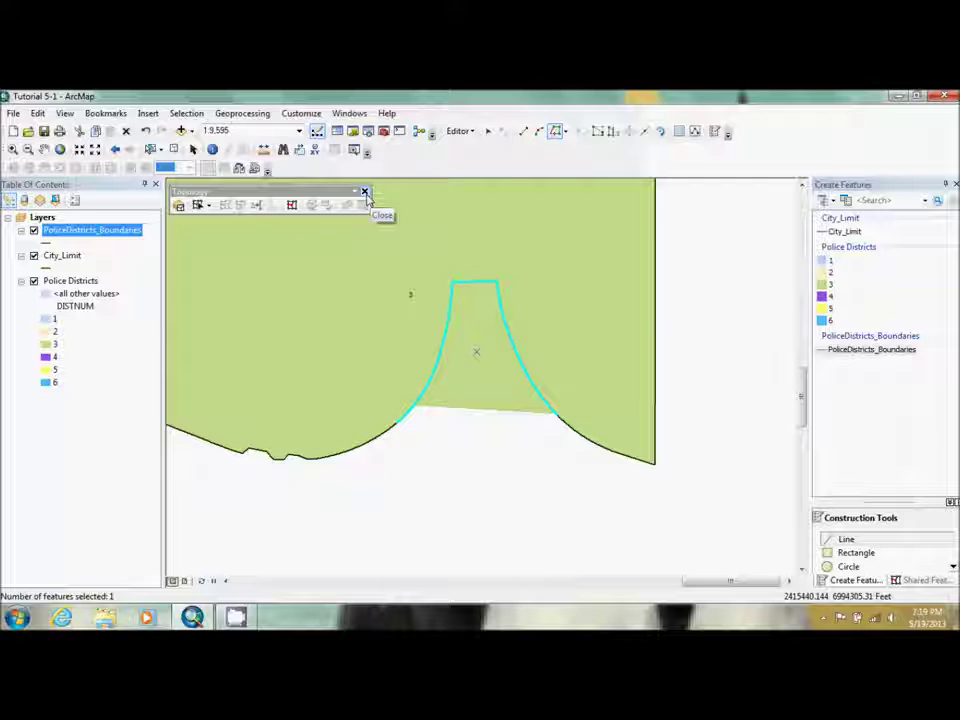
- Show the Advanced Editing tools and split the Police Districts polygon along the newly traced boundary line with Split Polygons
left_click(300, 113)
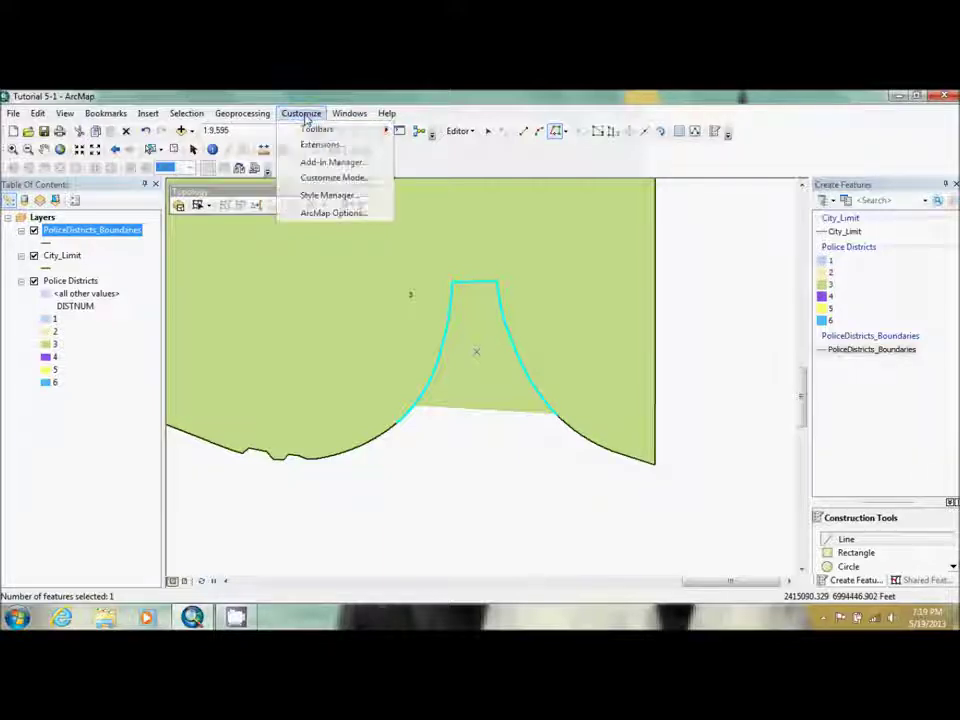
mouse_move(318, 130)
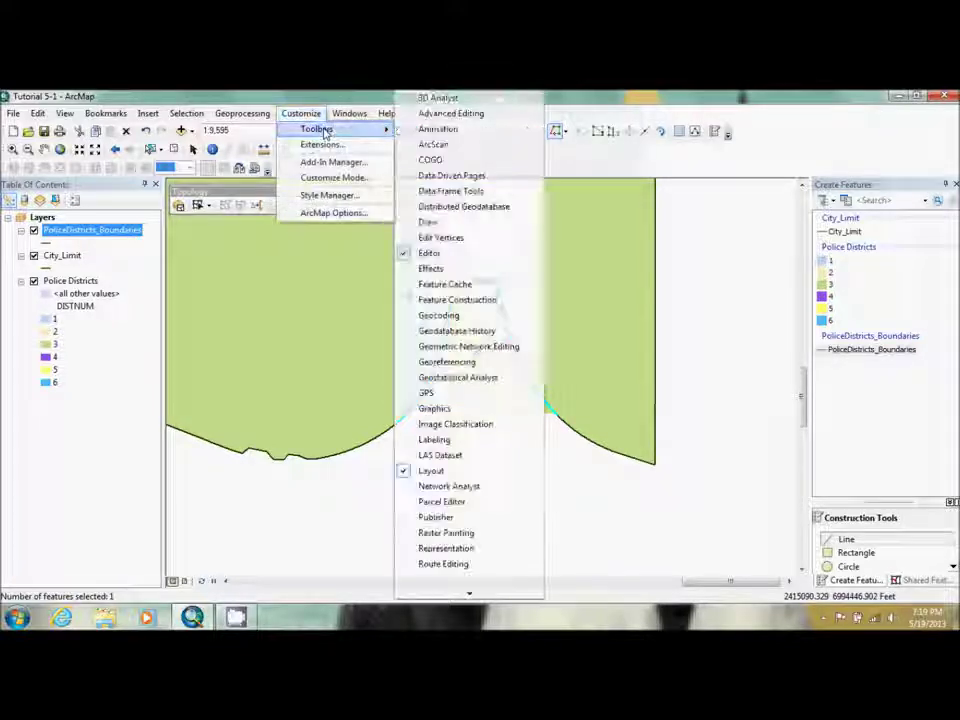
left_click(458, 113)
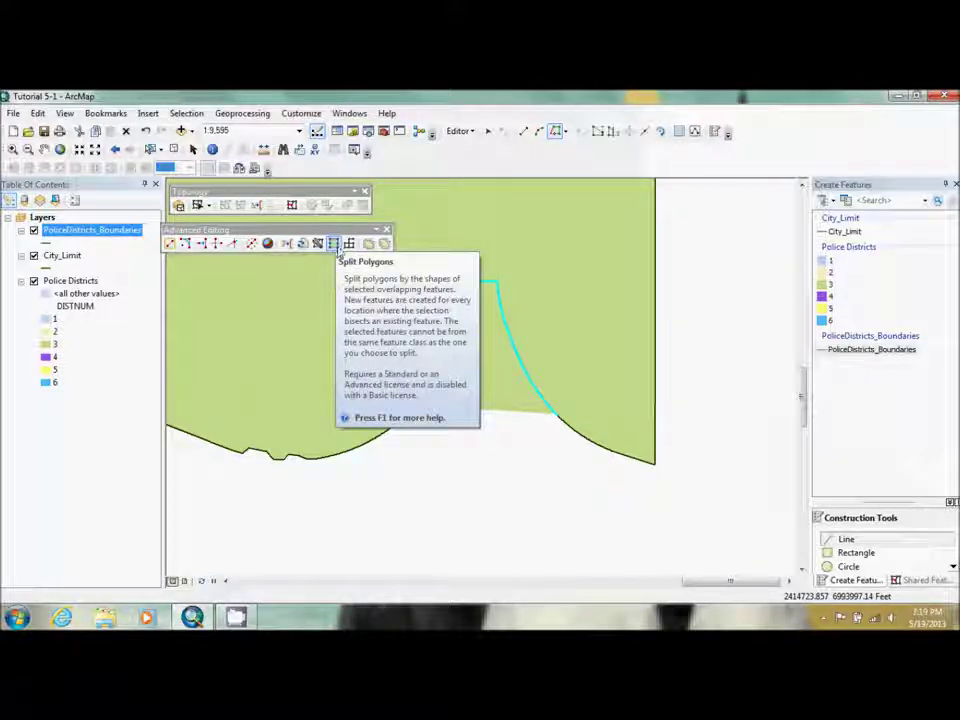
left_click(335, 245)
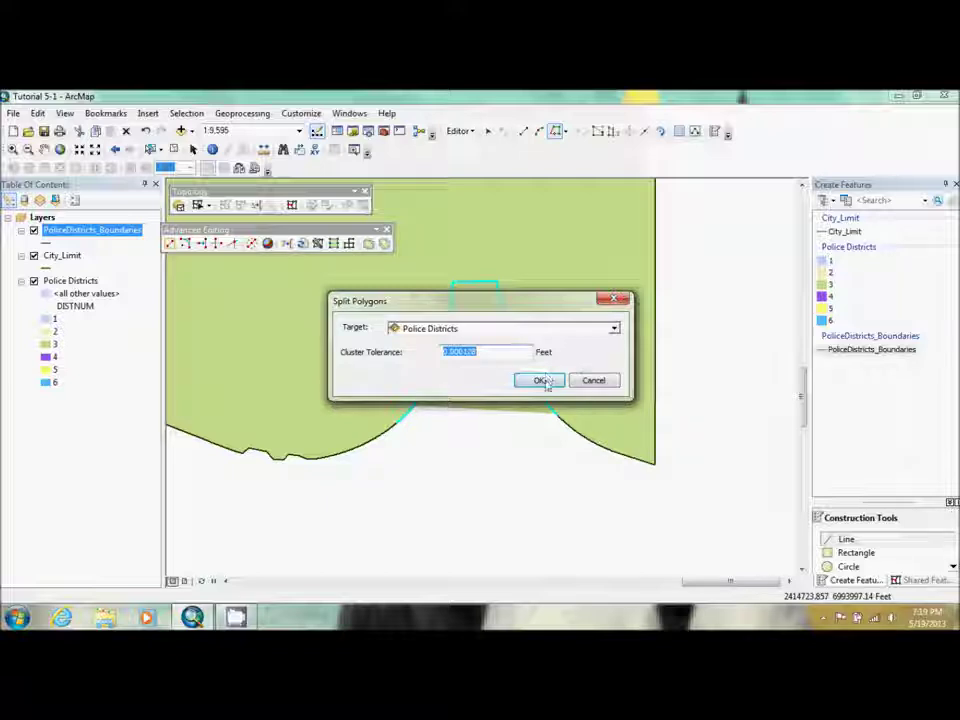
left_click_drag(519, 313, 370, 476)
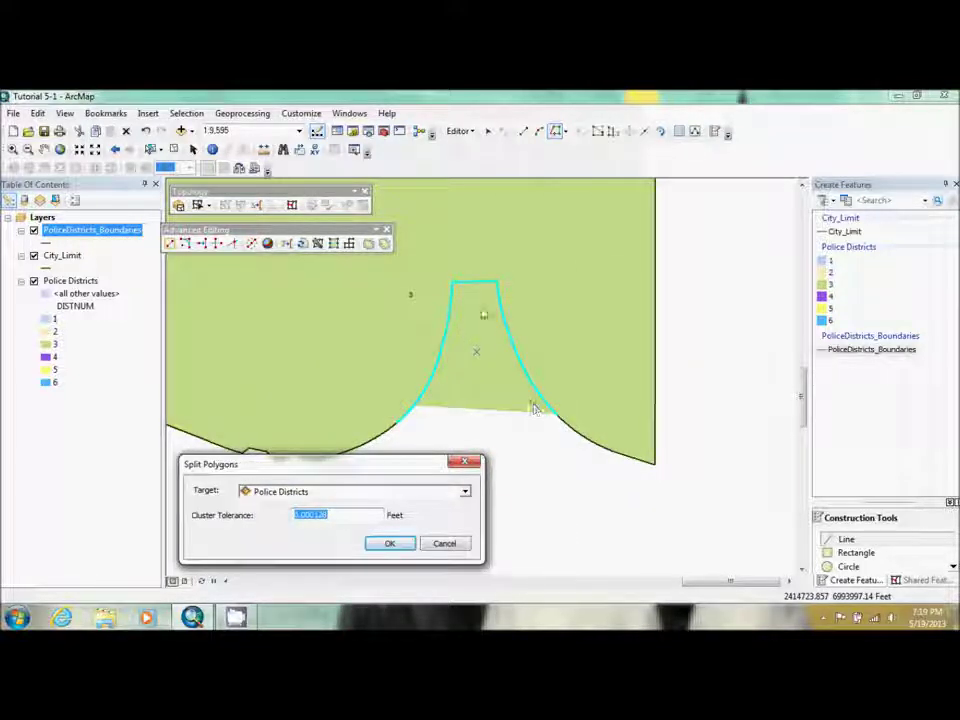
left_click(389, 543)
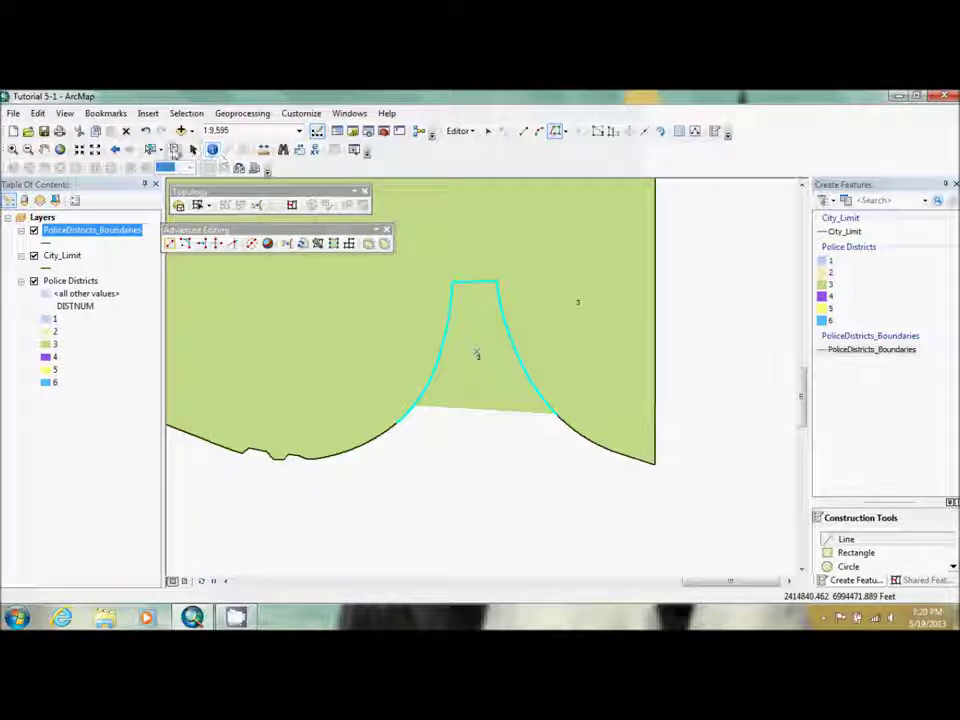
- Make the Police Districts layer selectable and delete the district 3 polygon piece inside the city limit notch
left_click(193, 150)
left_click(55, 200)
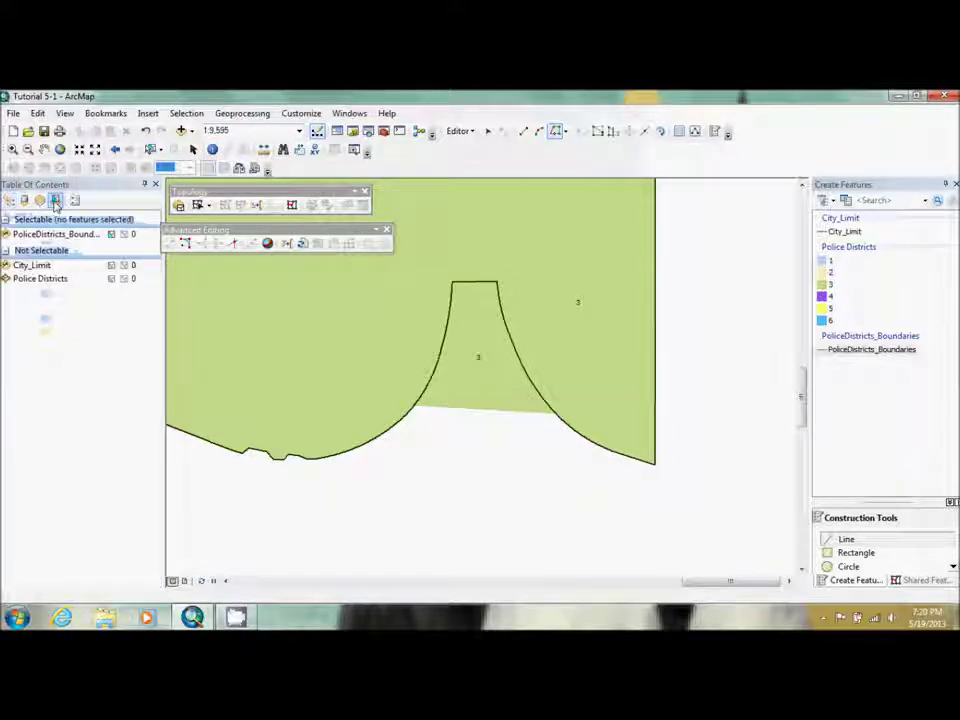
left_click(111, 279)
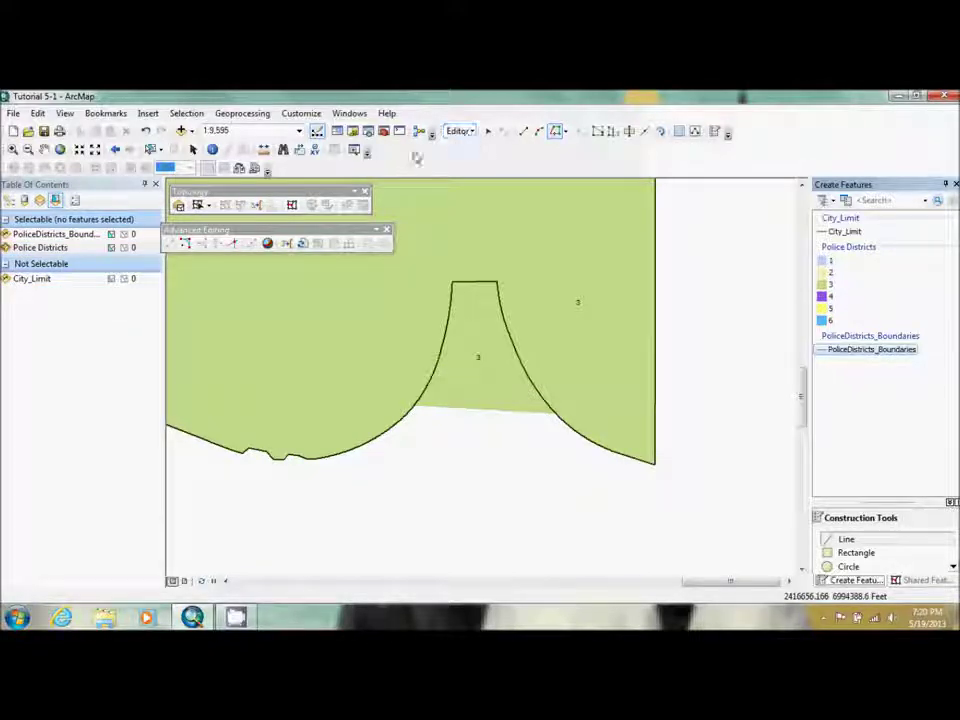
left_click(488, 132)
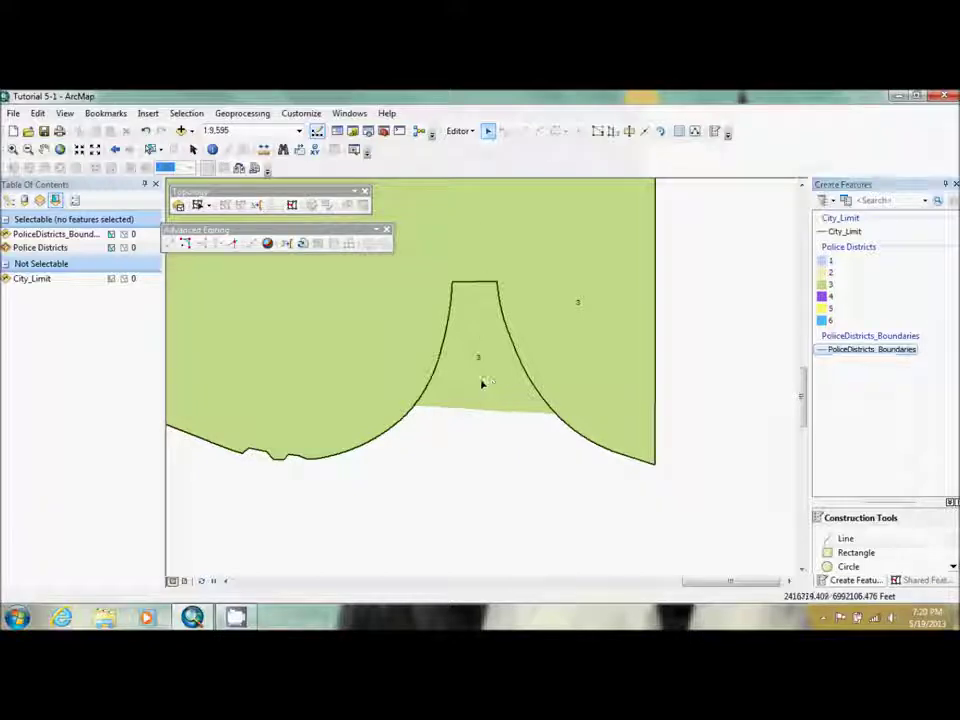
left_click(481, 382)
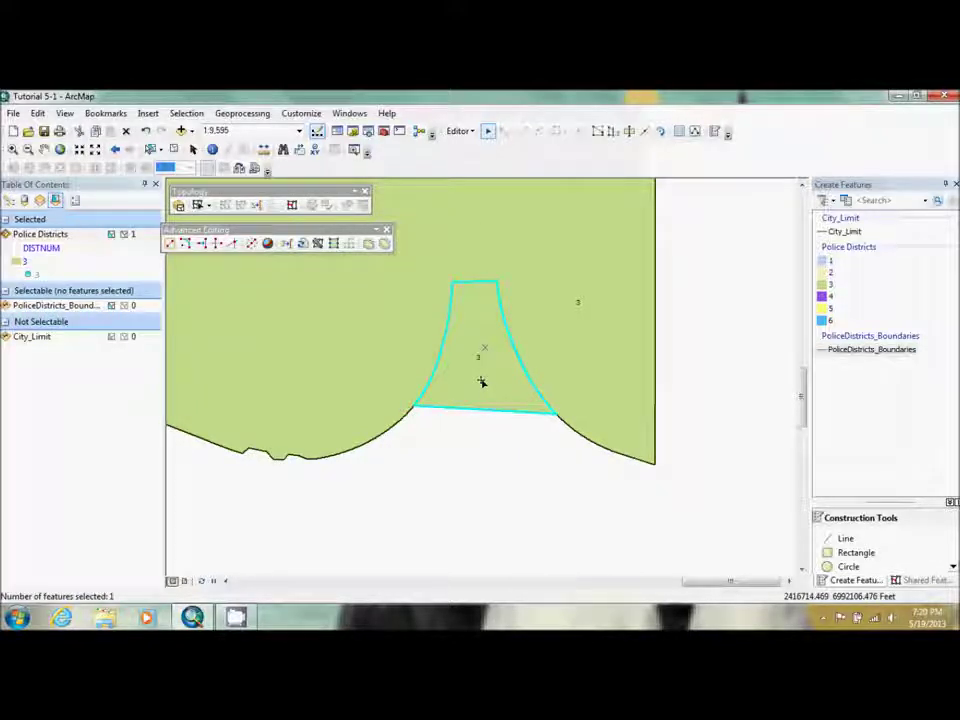
key("Delete")
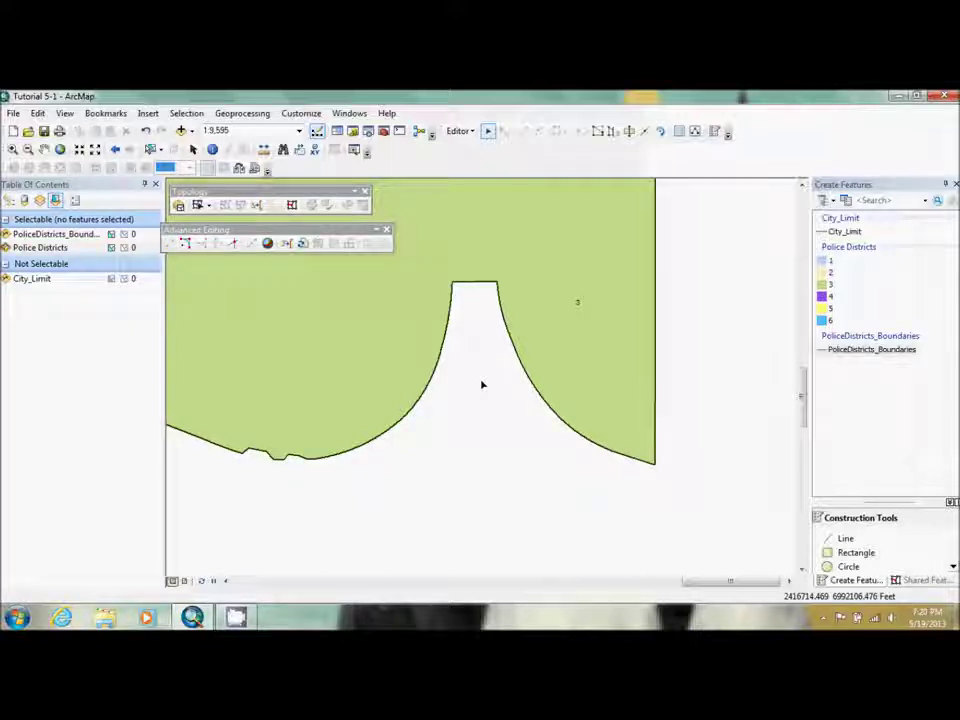
left_click(62, 149)
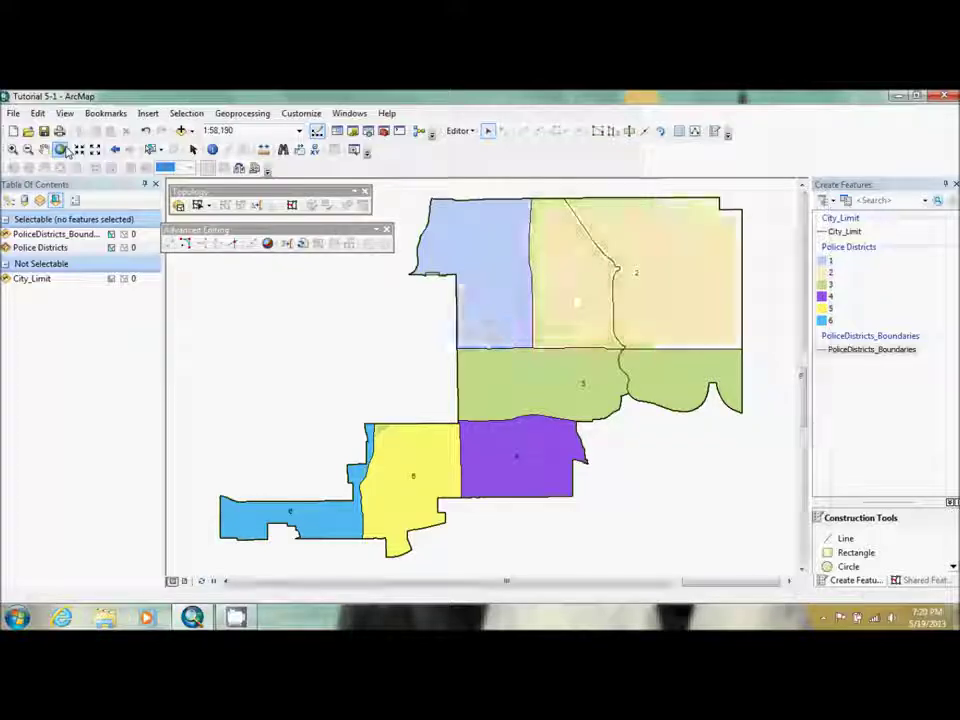